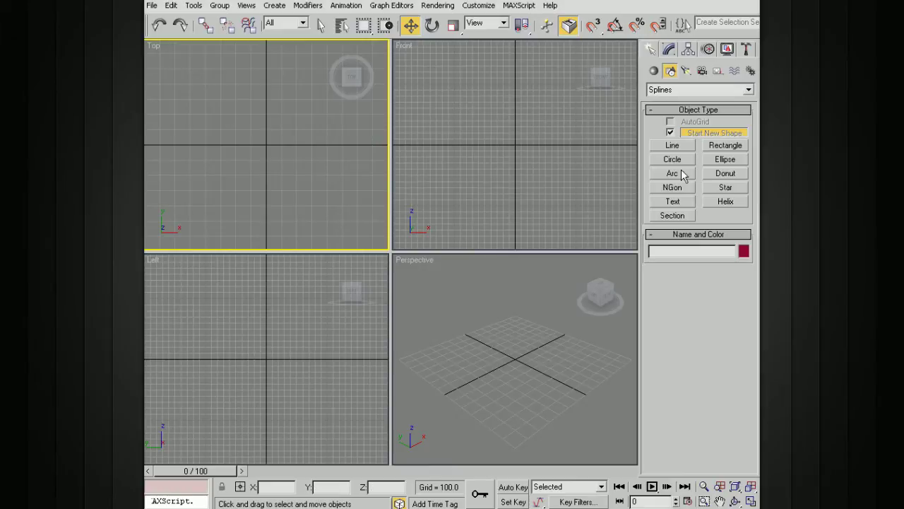
Draw a smooth S-shaped line with five vertices across the upper half of the Top view using Bezier curves
{"action": "left_click", "coordinate": [672, 145]}
{"action": "left_click", "coordinate": [156, 107]}
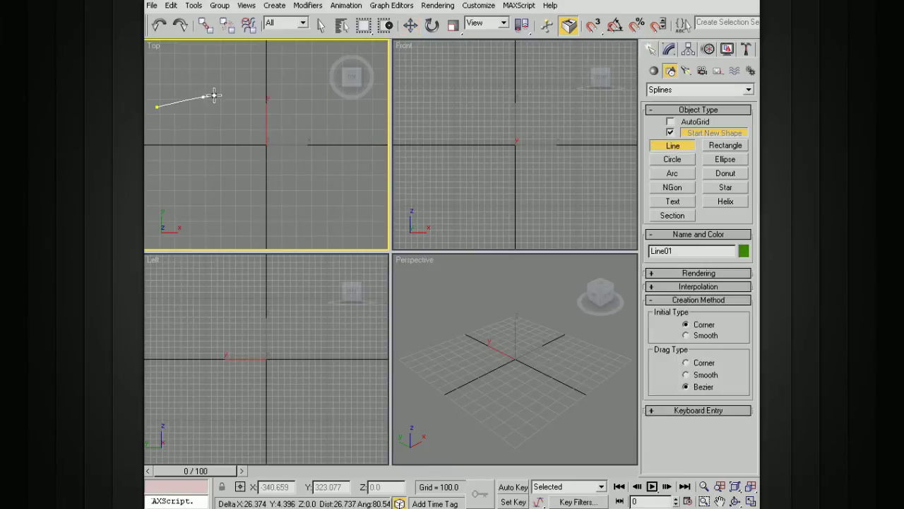
{"action": "left_click_drag", "start_coordinate": [214, 95], "coordinate": [275, 109]}
{"action": "left_click_drag", "start_coordinate": [315, 130], "coordinate": [327, 130]}
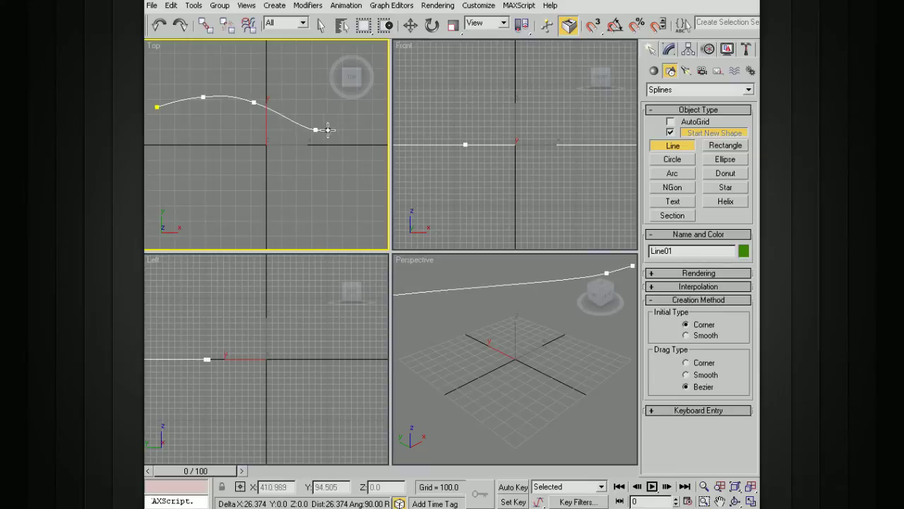
{"action": "left_click", "coordinate": [363, 129]}
{"action": "right_click", "coordinate": [370, 127]}
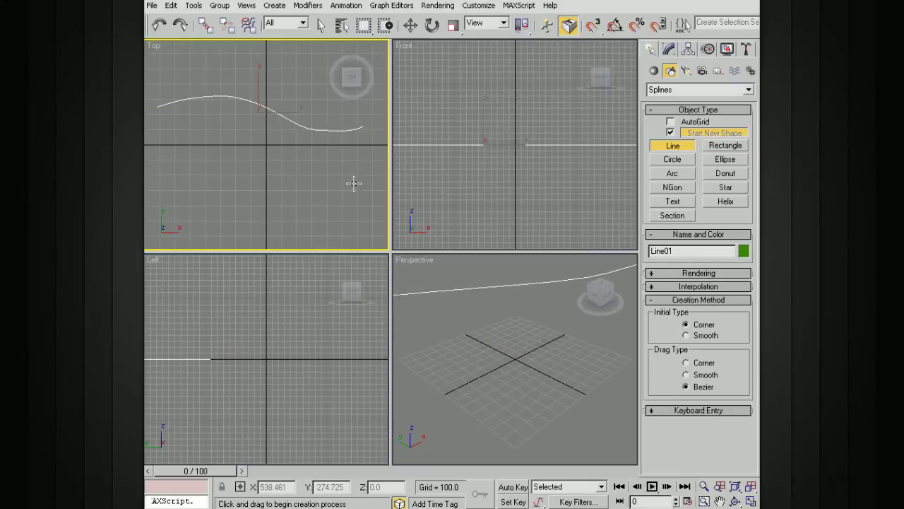
At spline level, copy the curve to just below the original in the Top view and raise the copy to about Z 27.5
{"action": "left_click", "coordinate": [669, 50]}
{"action": "left_click", "coordinate": [652, 102]}
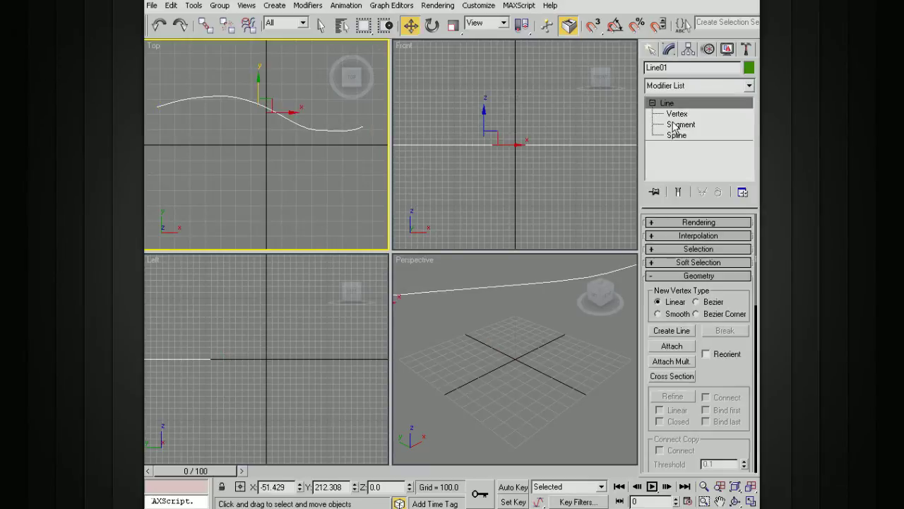
{"action": "left_click", "coordinate": [677, 134]}
{"action": "left_click", "coordinate": [292, 120]}
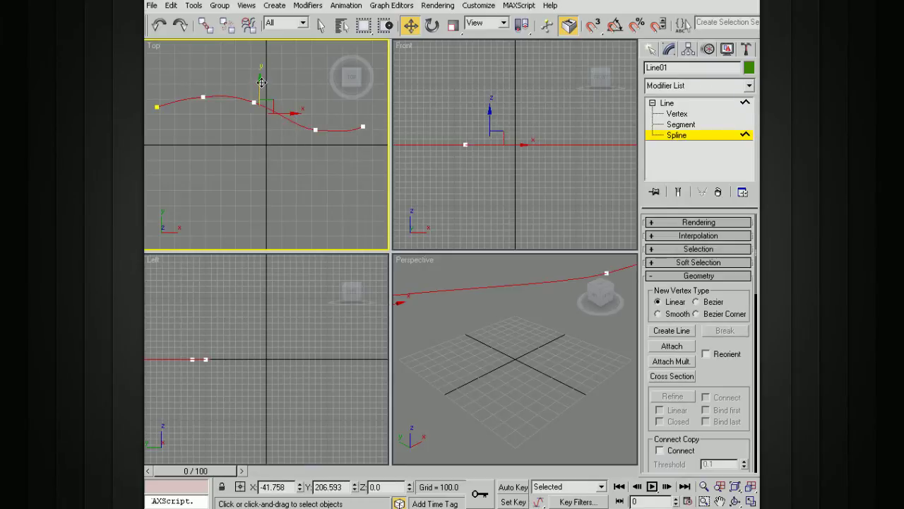
{"action": "left_click_drag", "start_coordinate": [260, 82], "coordinate": [262, 100], "text": "shift"}
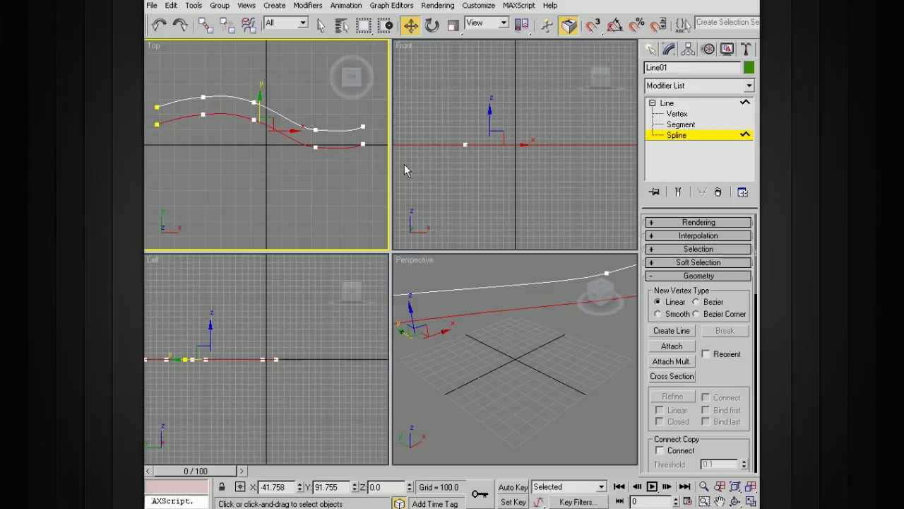
{"action": "left_click_drag", "start_coordinate": [412, 315], "coordinate": [406, 279]}
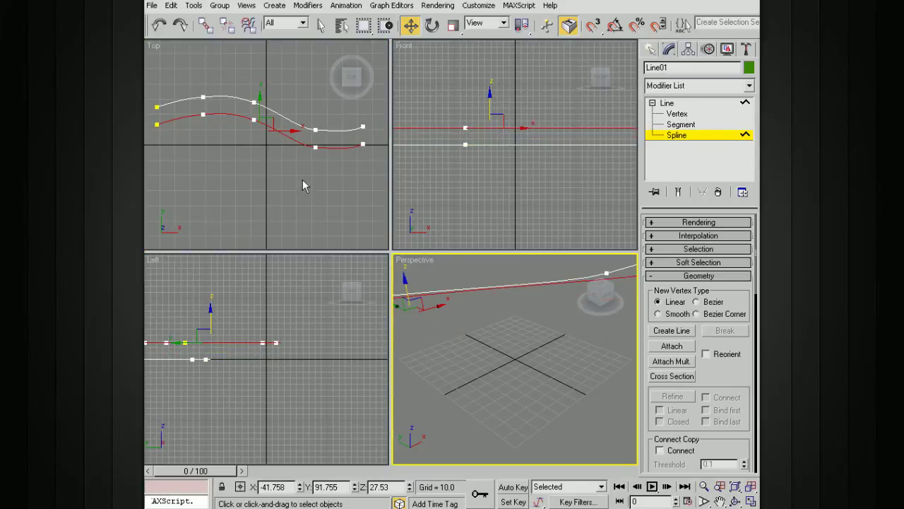
Copy the raised spline to form a third curve below it in the Top view and lower that copy to about Z -16
{"action": "left_click", "coordinate": [260, 113]}
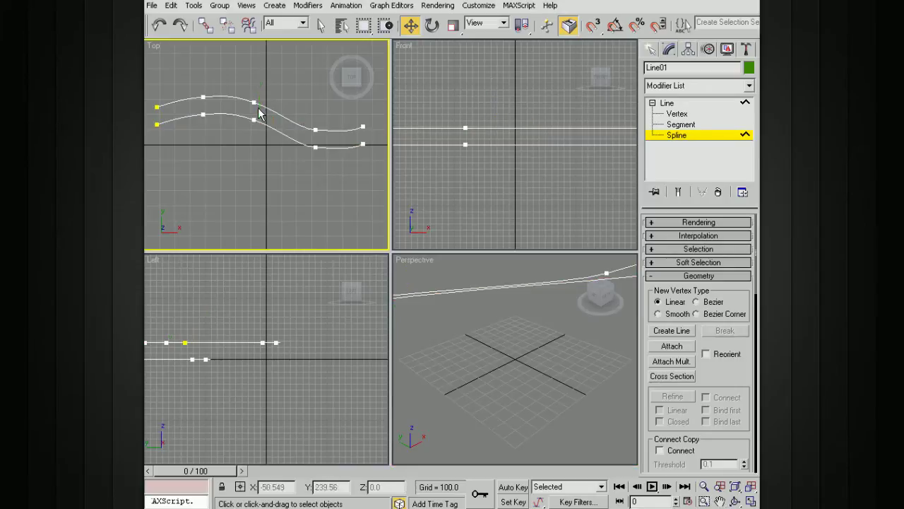
{"action": "left_click", "coordinate": [260, 103]}
{"action": "left_click_drag", "start_coordinate": [261, 97], "coordinate": [260, 117], "text": "shift"}
{"action": "left_click_drag", "start_coordinate": [508, 339], "coordinate": [509, 384]}
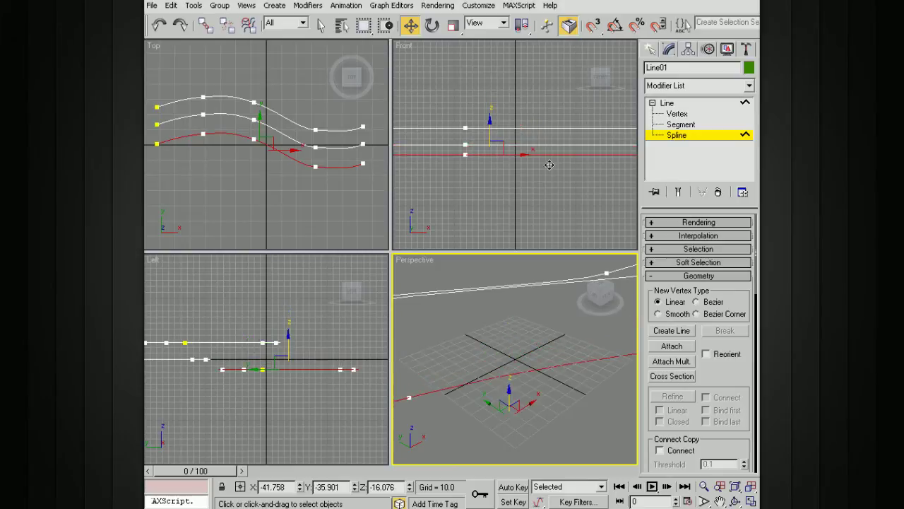
Raise the middle spline well above the two outer splines so that the three curves outline an arched profile
{"action": "middle_click_drag", "start_coordinate": [528, 283], "coordinate": [469, 241], "text": "alt"}
{"action": "key", "text": "alt+w"}
{"action": "scroll", "coordinate": [469, 240], "scroll_direction": "down", "scroll_amount": 3}
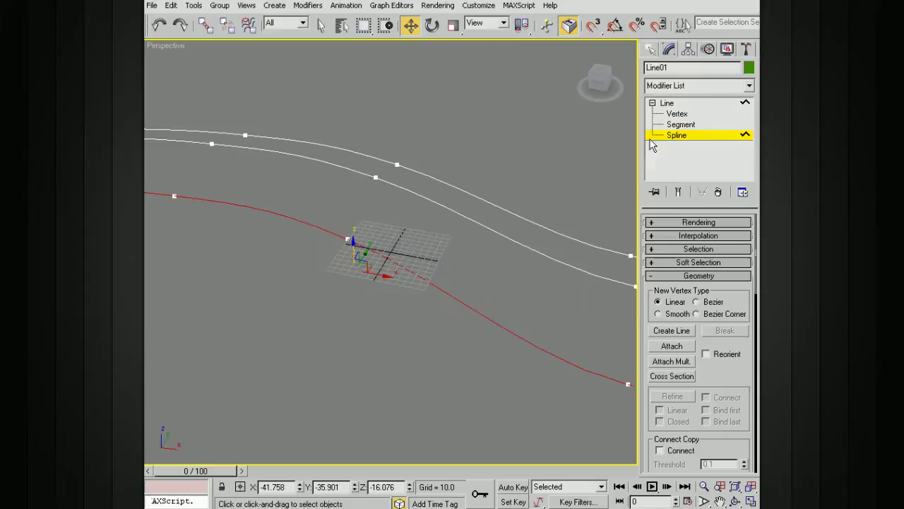
{"action": "left_click", "coordinate": [667, 103]}
{"action": "middle_click_drag", "start_coordinate": [547, 181], "coordinate": [505, 179], "text": "alt"}
{"action": "left_click", "coordinate": [686, 135]}
{"action": "middle_click_drag", "start_coordinate": [431, 212], "coordinate": [419, 230], "text": "alt"}
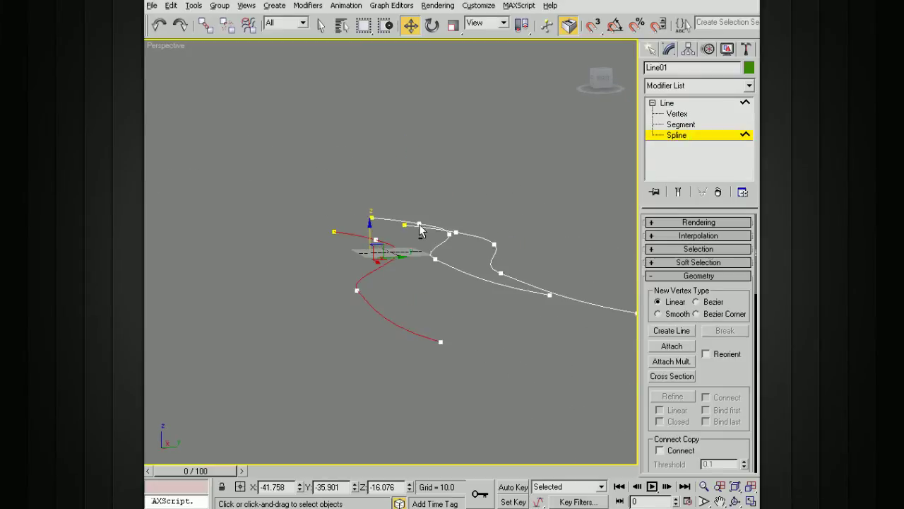
{"action": "left_click", "coordinate": [421, 225]}
{"action": "left_click_drag", "start_coordinate": [426, 206], "coordinate": [426, 167]}
{"action": "middle_click_drag", "start_coordinate": [471, 198], "coordinate": [464, 233], "text": "alt"}
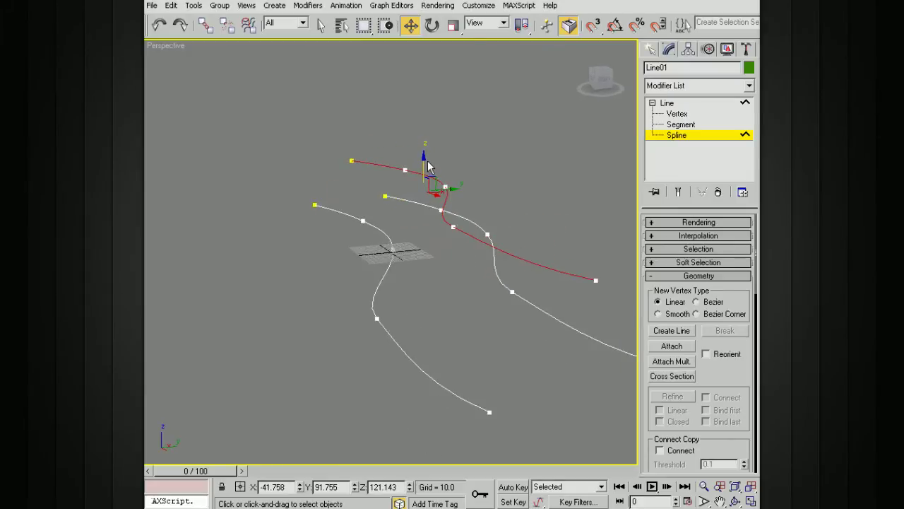
{"action": "left_click_drag", "start_coordinate": [424, 157], "coordinate": [424, 171]}
{"action": "left_click", "coordinate": [500, 187]}
{"action": "middle_click_drag", "start_coordinate": [500, 237], "coordinate": [530, 247], "text": "alt"}
{"action": "middle_click_drag", "start_coordinate": [473, 226], "coordinate": [477, 262], "text": "alt"}
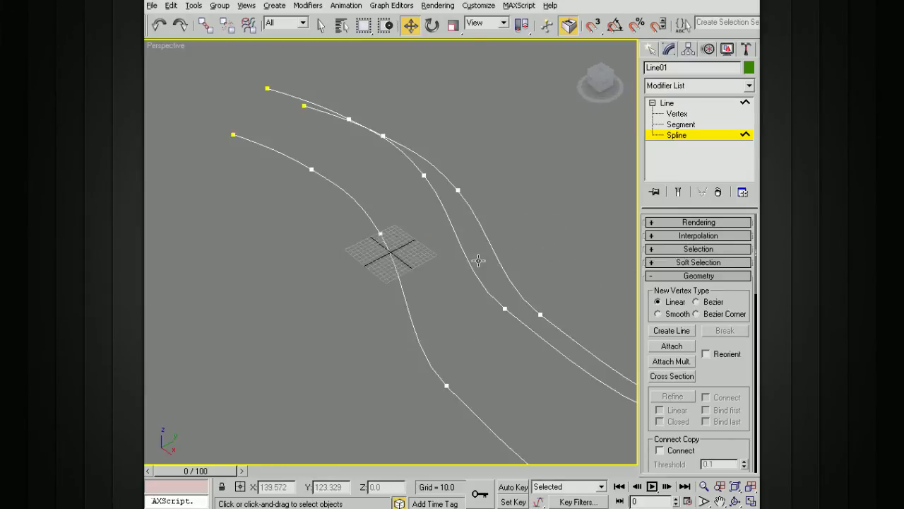
{"action": "middle_click_drag", "start_coordinate": [436, 186], "coordinate": [477, 195], "text": "alt"}
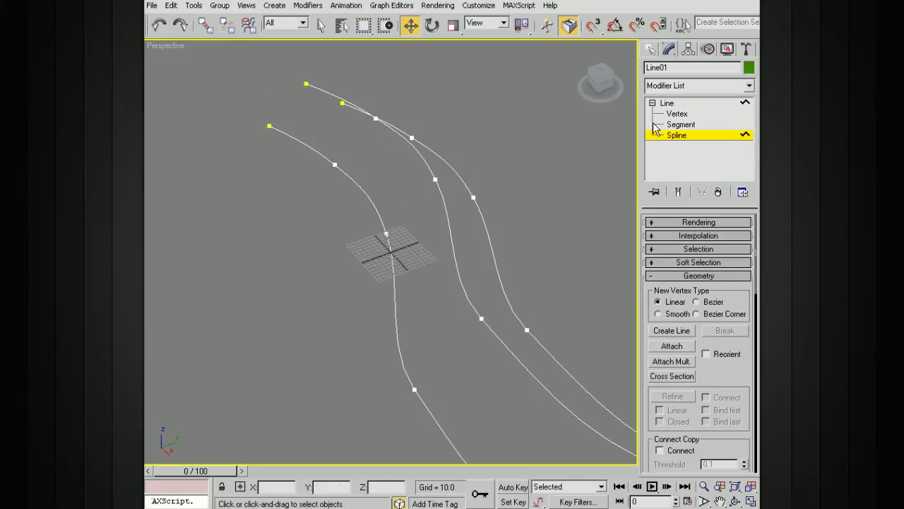
Leave spline level and apply the CrossSection modifier to the three-spline line object
{"action": "left_click", "coordinate": [666, 103]}
{"action": "left_click", "coordinate": [652, 102]}
{"action": "left_click", "coordinate": [704, 90]}
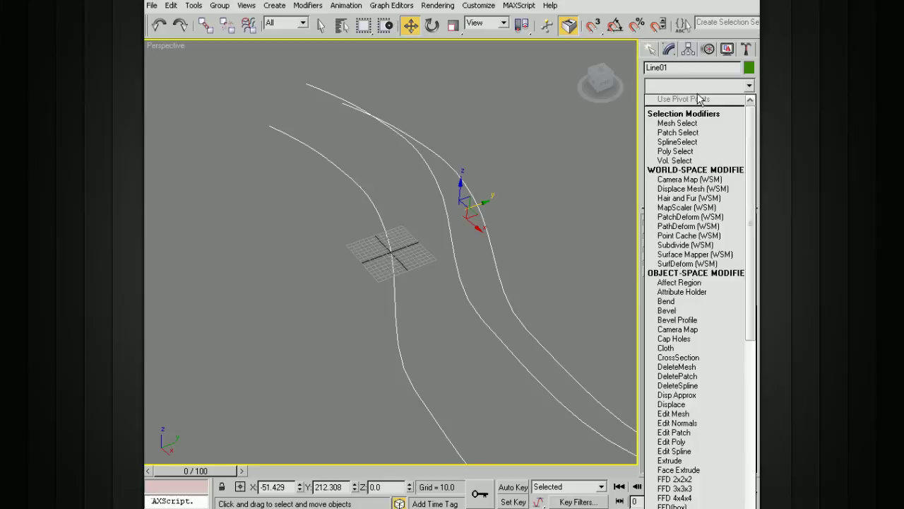
{"action": "scroll", "coordinate": [742, 151], "scroll_direction": "down", "scroll_amount": 4}
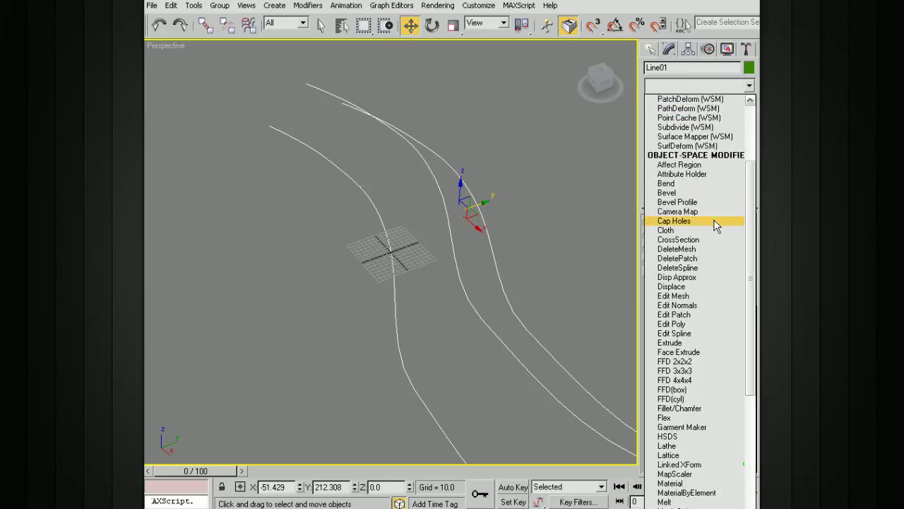
{"action": "left_click", "coordinate": [706, 239]}
Compare the Linear and Smooth spline options of the CrossSection modifier and set it to Bezier
{"action": "middle_click_drag", "start_coordinate": [531, 196], "coordinate": [514, 200], "text": "alt"}
{"action": "left_click", "coordinate": [673, 253]}
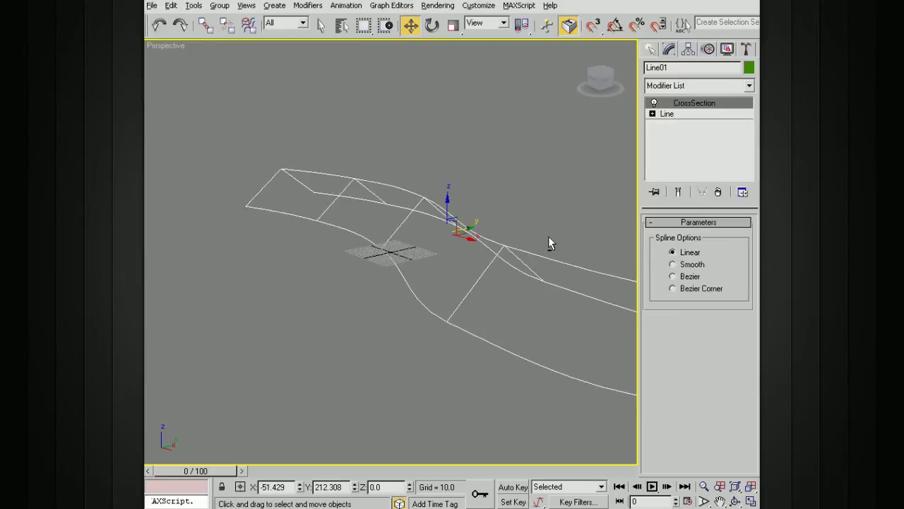
{"action": "middle_click_drag", "start_coordinate": [548, 236], "coordinate": [530, 226], "text": "alt"}
{"action": "left_click", "coordinate": [673, 264]}
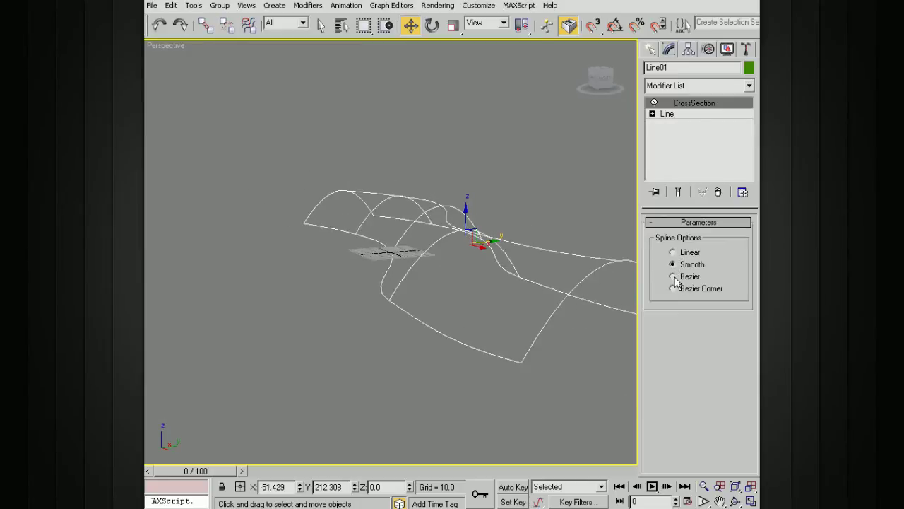
{"action": "left_click", "coordinate": [675, 287]}
{"action": "middle_click_drag", "start_coordinate": [642, 261], "coordinate": [333, 132], "text": "alt"}
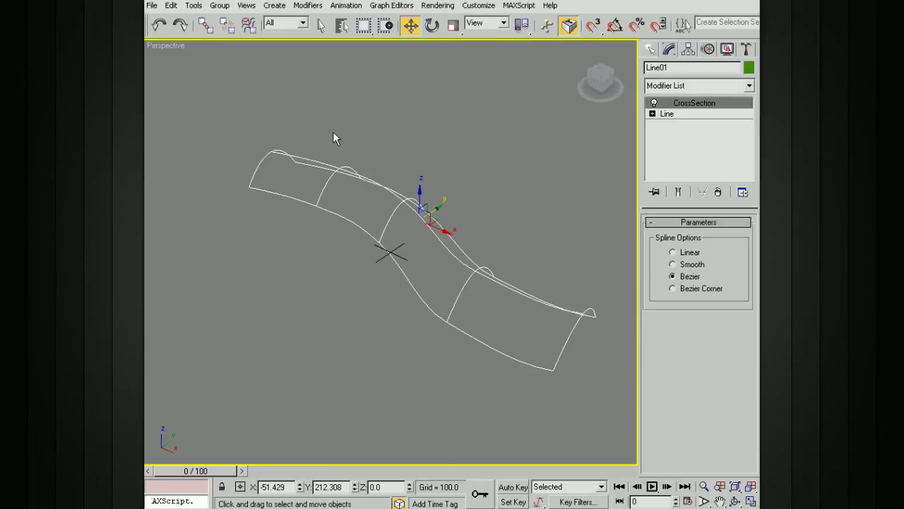
Apply the Surface modifier on top of the CrossSection modifier to skin the spline cage
{"action": "right_click", "coordinate": [181, 47]}
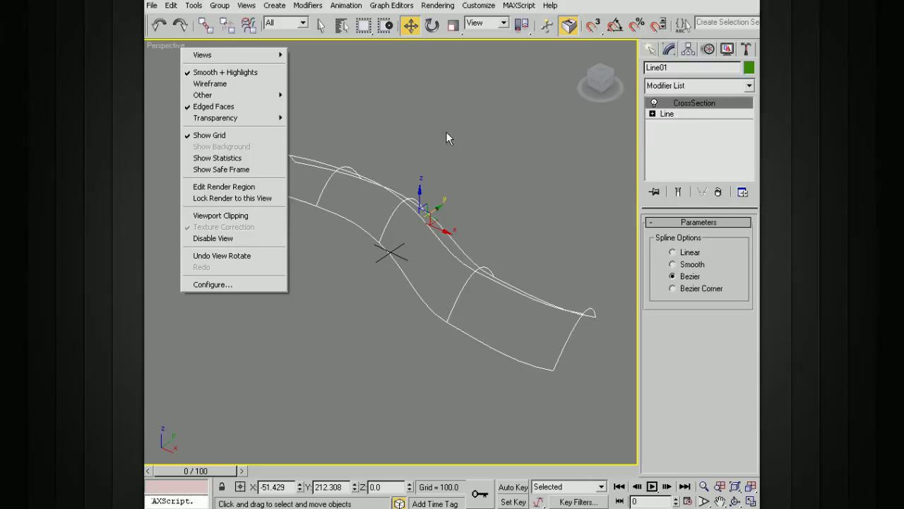
{"action": "middle_click_drag", "start_coordinate": [461, 151], "coordinate": [523, 172], "text": "alt"}
{"action": "key", "text": "z"}
{"action": "middle_click_drag", "start_coordinate": [441, 191], "coordinate": [487, 228], "text": "alt"}
{"action": "middle_click_drag", "start_coordinate": [481, 282], "coordinate": [516, 268], "text": "alt"}
{"action": "left_click", "coordinate": [748, 86]}
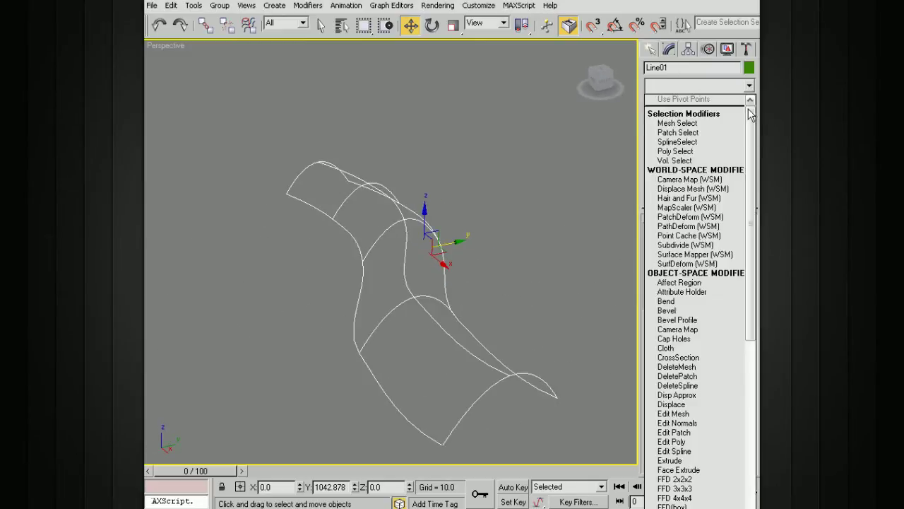
{"action": "scroll", "coordinate": [699, 297], "scroll_direction": "down", "scroll_amount": 15}
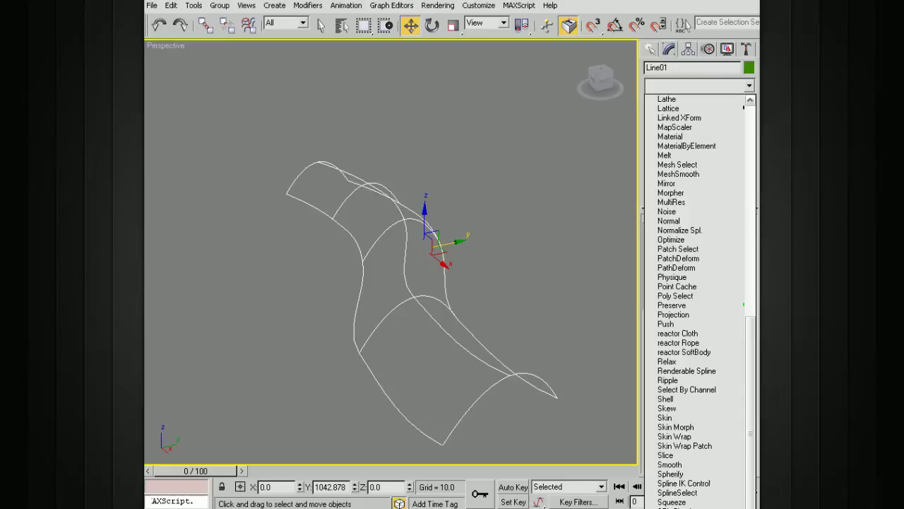
{"action": "scroll", "coordinate": [750, 333], "scroll_direction": "down", "scroll_amount": 5}
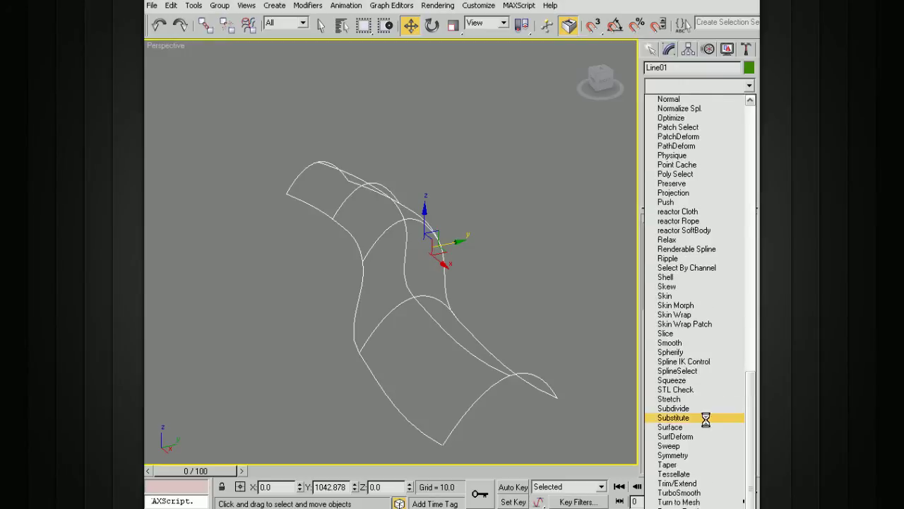
{"action": "left_click", "coordinate": [705, 418]}
Try higher patch topology step counts for the Surface modifier and set Steps to 4
{"action": "mouse_move", "coordinate": [530, 286]}
{"action": "middle_mouse_down", "text": "alt"}
{"action": "mouse_move", "coordinate": [537, 271]}
{"action": "mouse_move", "coordinate": [711, 333]}
{"action": "middle_mouse_up", "text": "alt"}
{"action": "left_click", "coordinate": [737, 330]}
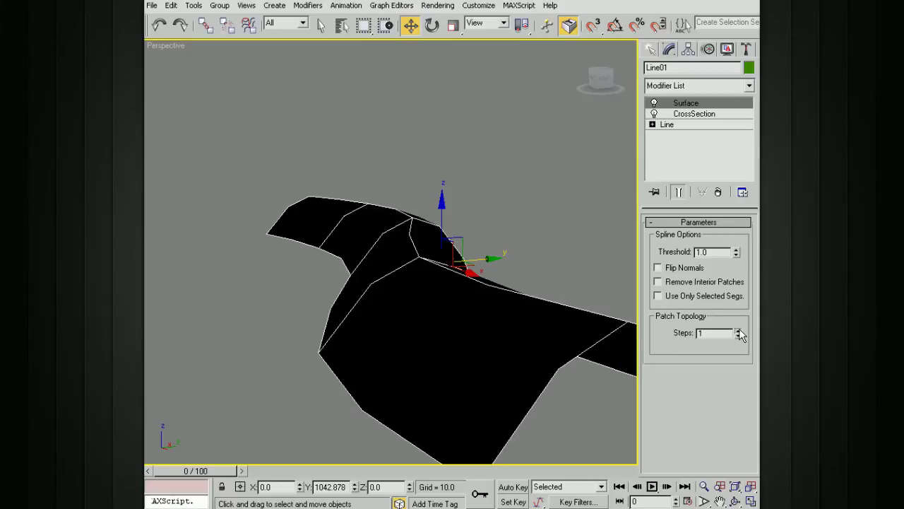
{"action": "left_click", "coordinate": [737, 331]}
{"action": "left_click", "coordinate": [738, 329]}
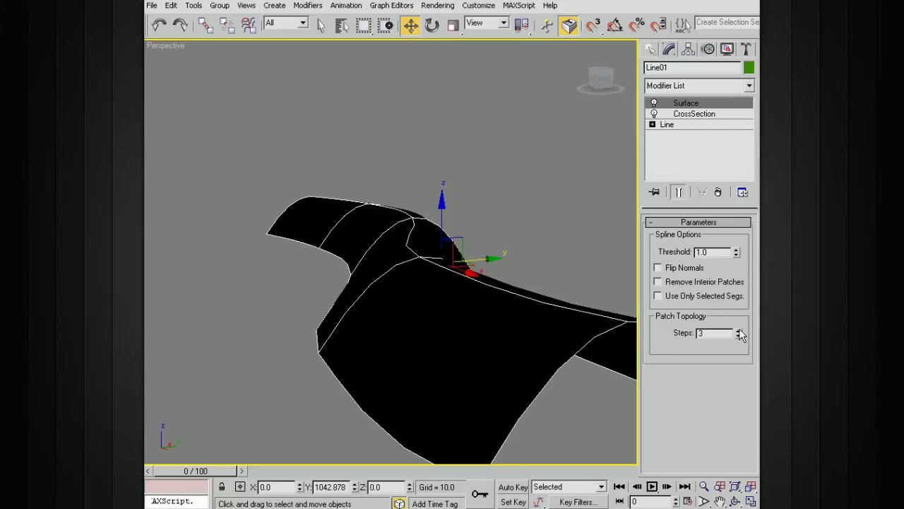
{"action": "left_click", "coordinate": [738, 330]}
{"action": "left_click", "coordinate": [738, 330]}
{"action": "left_click", "coordinate": [738, 330]}
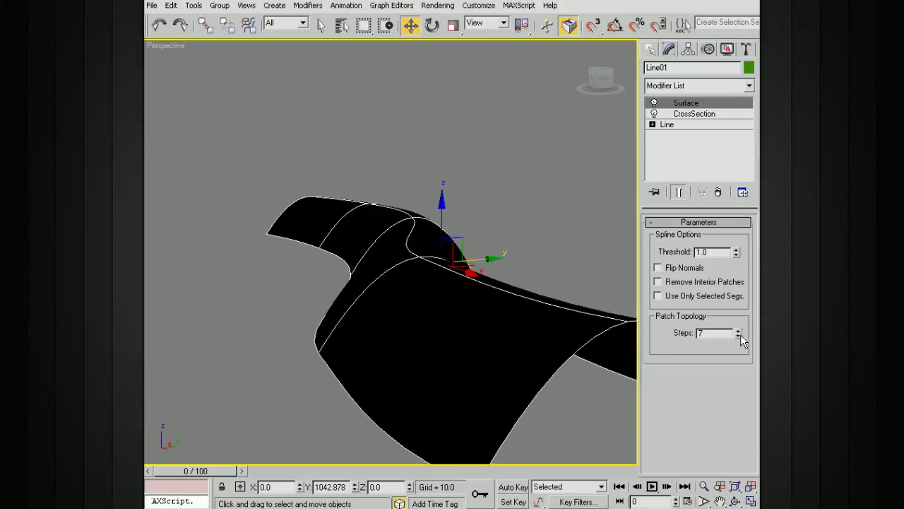
{"action": "left_click", "coordinate": [738, 336]}
{"action": "left_click", "coordinate": [738, 336]}
{"action": "left_click", "coordinate": [738, 335]}
Flip the normals of the Surface modifier so the outer side of the shape is shaded
{"action": "middle_click_drag", "start_coordinate": [417, 240], "coordinate": [497, 231], "text": "alt"}
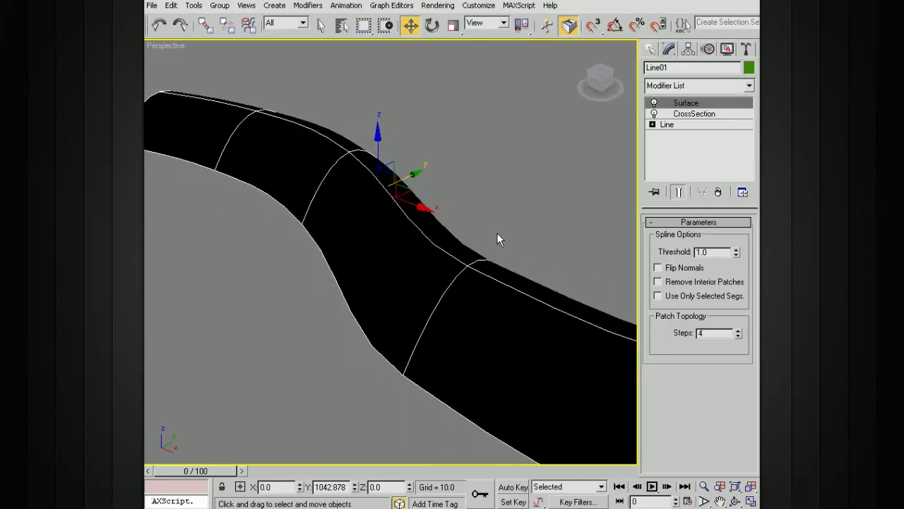
{"action": "key", "text": "z"}
{"action": "left_click", "coordinate": [658, 268]}
{"action": "middle_click_drag", "start_coordinate": [494, 267], "coordinate": [539, 279], "text": "alt"}
Collapse the object's entire modifier stack into an editable patch
{"action": "right_click", "coordinate": [704, 103]}
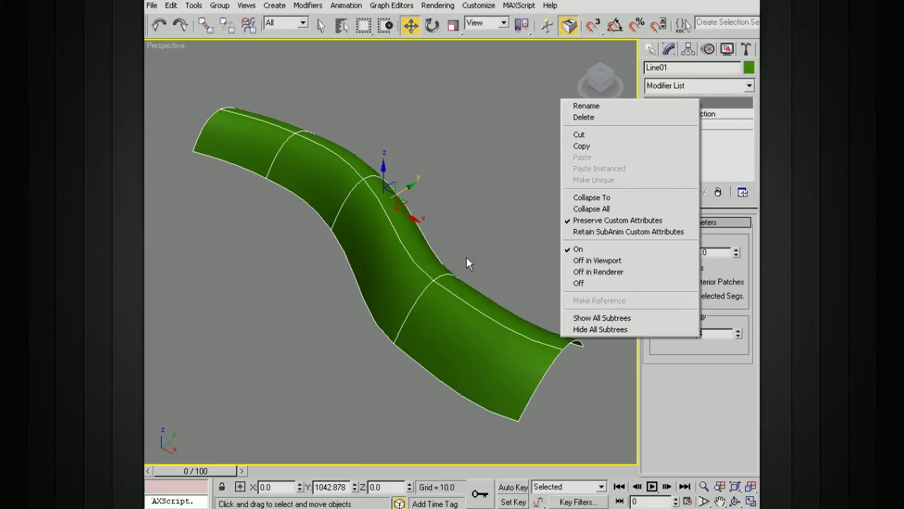
{"action": "left_click", "coordinate": [706, 385]}
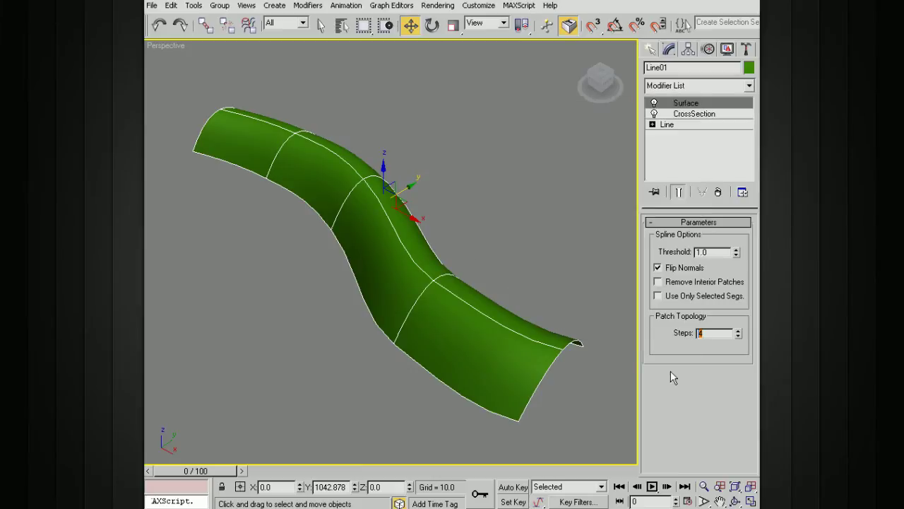
{"action": "right_click", "coordinate": [697, 102]}
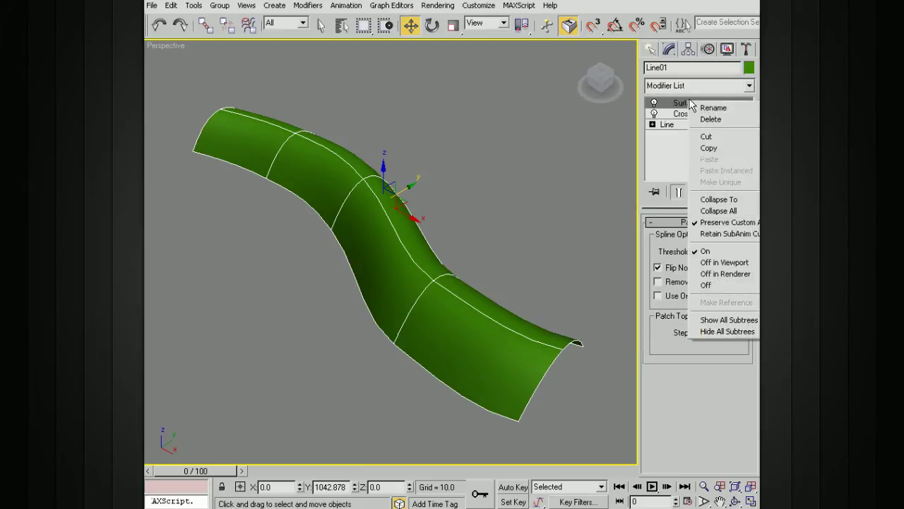
{"action": "left_click", "coordinate": [719, 208]}
{"action": "left_click", "coordinate": [520, 294]}
{"action": "middle_click_drag", "start_coordinate": [557, 236], "coordinate": [580, 198], "text": "alt"}
Try moving the middle vertex on the patch's ridge vertically, undo the move and leave vertex level
{"action": "left_click", "coordinate": [653, 103]}
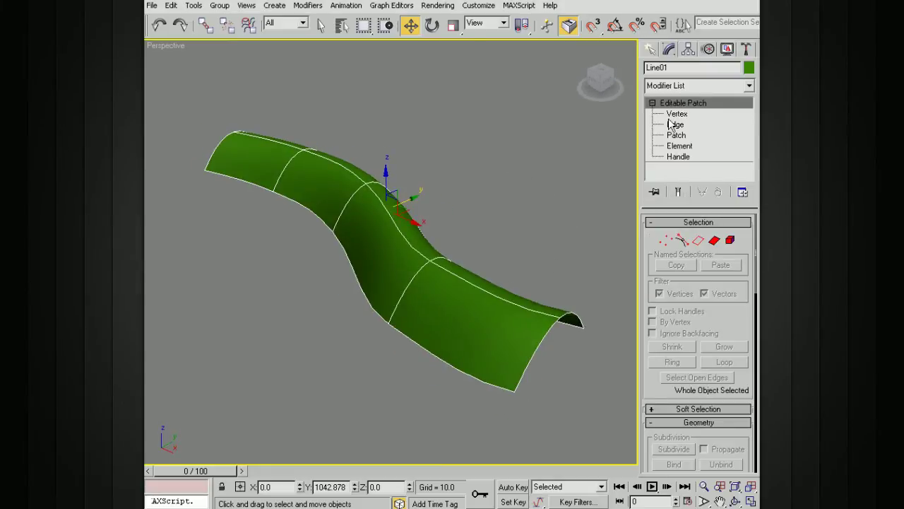
{"action": "left_click", "coordinate": [677, 113]}
{"action": "left_click", "coordinate": [367, 183]}
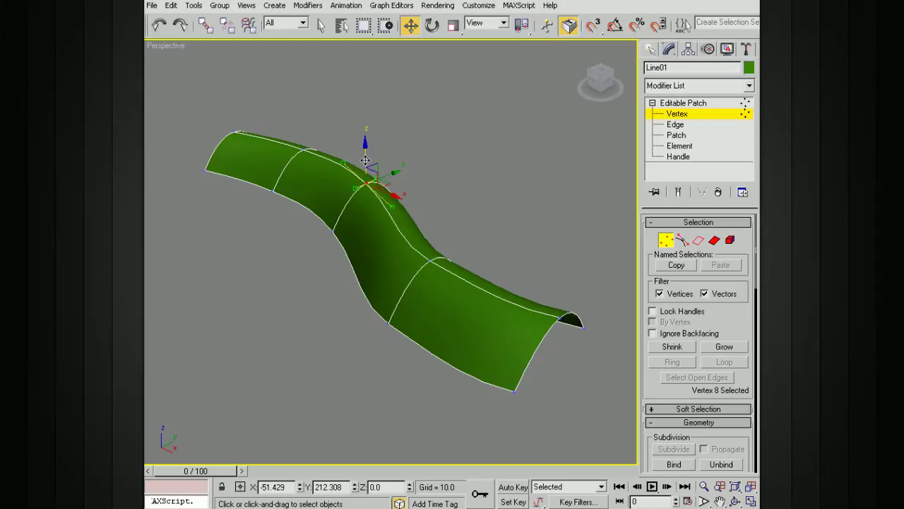
{"action": "mouse_move", "coordinate": [366, 159]}
{"action": "left_mouse_down"}
{"action": "mouse_move", "coordinate": [367, 146]}
{"action": "mouse_move", "coordinate": [370, 166]}
{"action": "left_mouse_up"}
{"action": "key", "text": "ctrl+z"}
{"action": "mouse_move", "coordinate": [495, 225]}
{"action": "middle_mouse_down", "text": "alt"}
{"action": "mouse_move", "coordinate": [472, 163]}
{"action": "mouse_move", "coordinate": [493, 218]}
{"action": "middle_mouse_up", "text": "alt"}
{"action": "left_click", "coordinate": [653, 103]}
{"action": "left_click", "coordinate": [680, 102]}
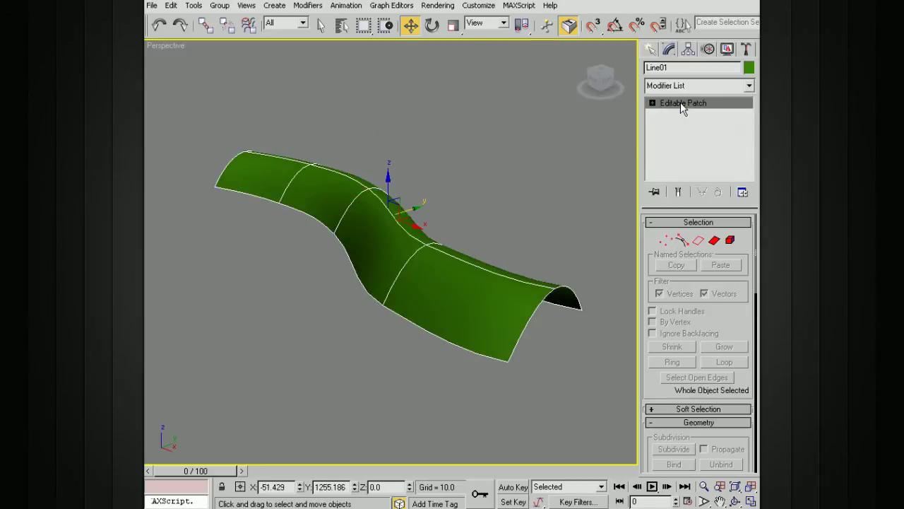
Convert the editable patch to an Editable Poly and inspect its mesh
{"action": "right_click", "coordinate": [680, 102]}
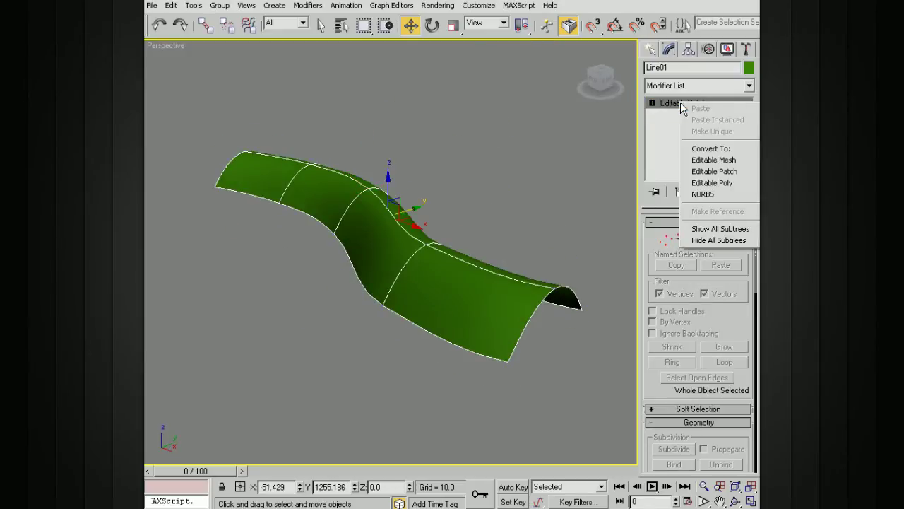
{"action": "left_click", "coordinate": [721, 186]}
{"action": "middle_click_drag", "start_coordinate": [535, 186], "coordinate": [452, 231], "text": "alt"}
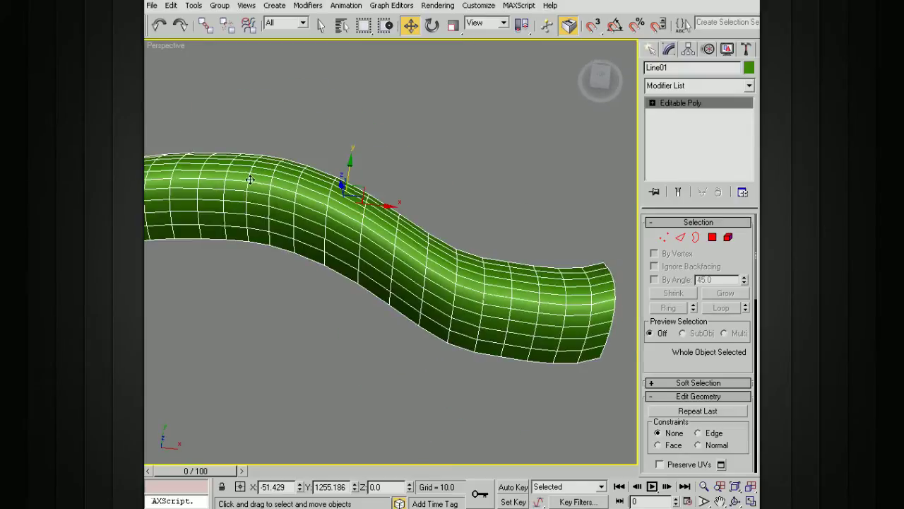
Undo the poly and patch conversions and both modifiers, back to the plain Line object with its three splines, at object level
{"action": "middle_click_drag", "start_coordinate": [251, 180], "coordinate": [368, 151], "text": "alt"}
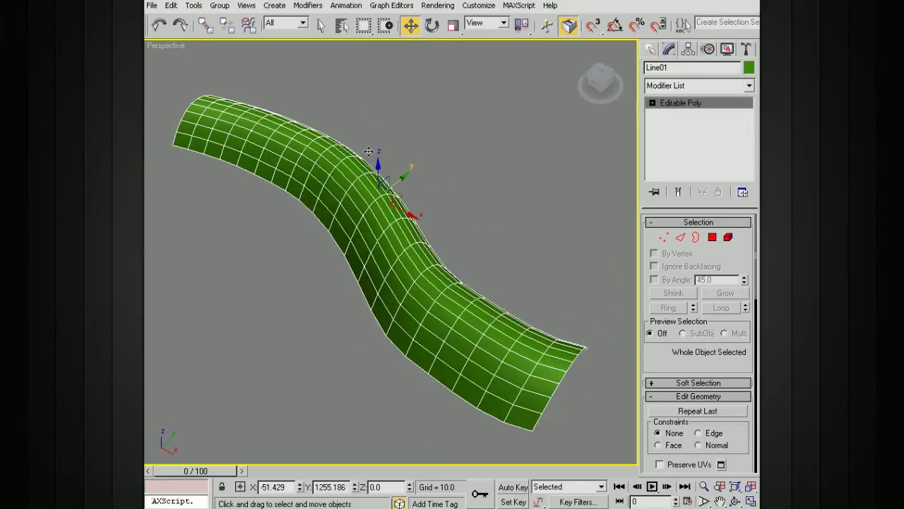
{"action": "key", "text": "ctrl+z"}
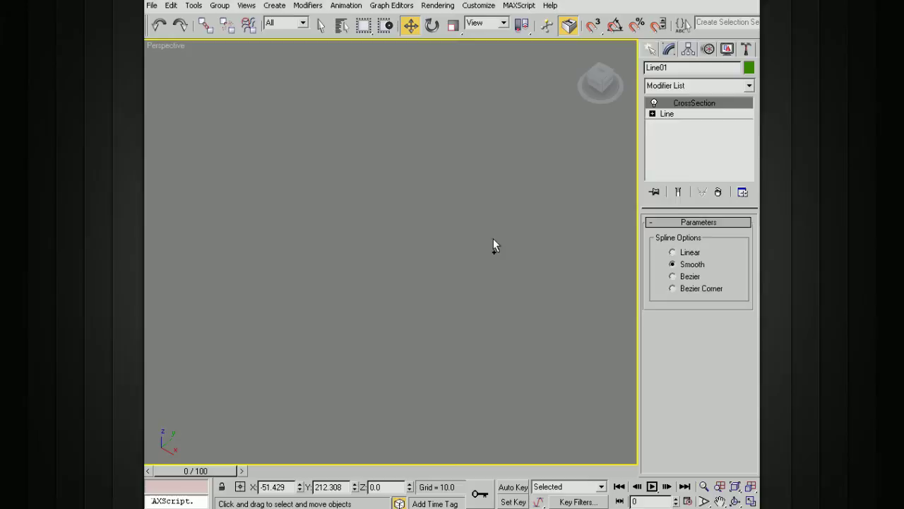
{"action": "key", "text": "ctrl+z"}
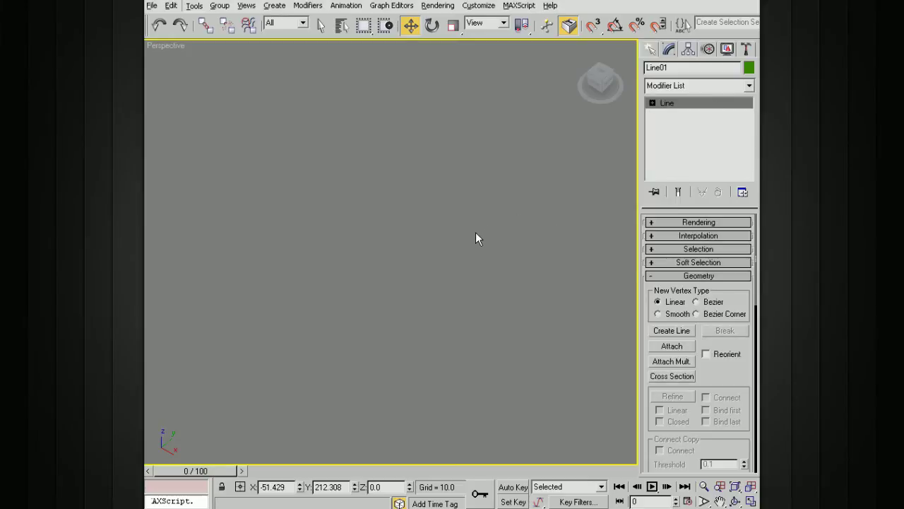
{"action": "left_click", "coordinate": [681, 102]}
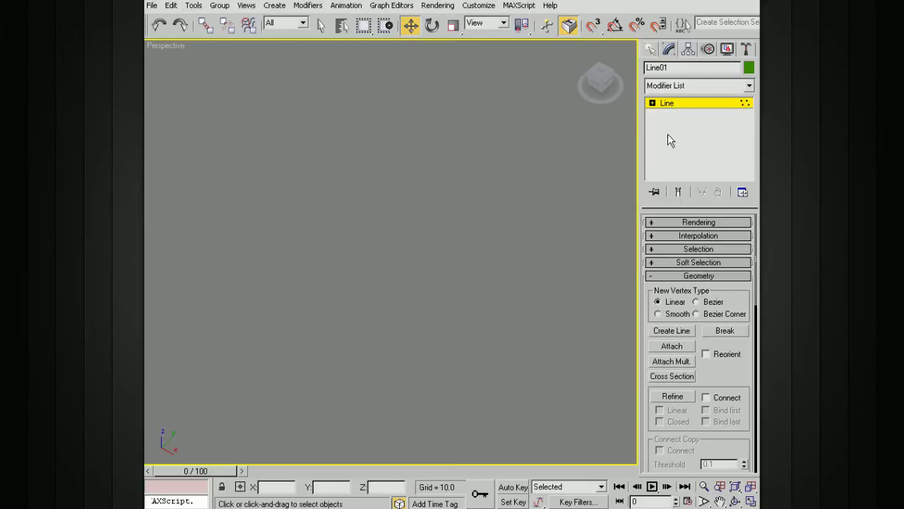
{"action": "left_click", "coordinate": [674, 105]}
{"action": "middle_click_drag", "start_coordinate": [496, 205], "coordinate": [495, 186], "text": "alt"}
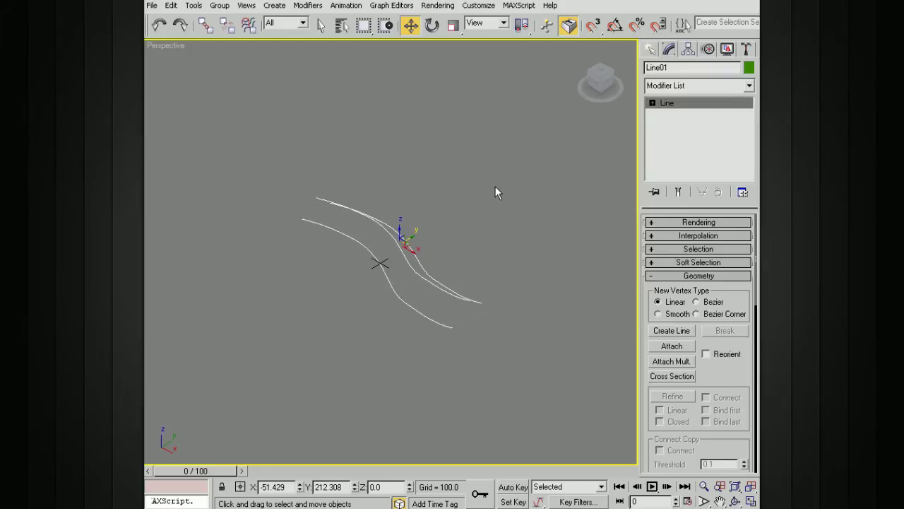
Apply the CrossSection modifier to the three splines
{"action": "scroll", "coordinate": [495, 186], "scroll_direction": "up", "scroll_amount": 3}
{"action": "left_click", "coordinate": [749, 88]}
{"action": "left_click_drag", "start_coordinate": [753, 118], "coordinate": [755, 182]}
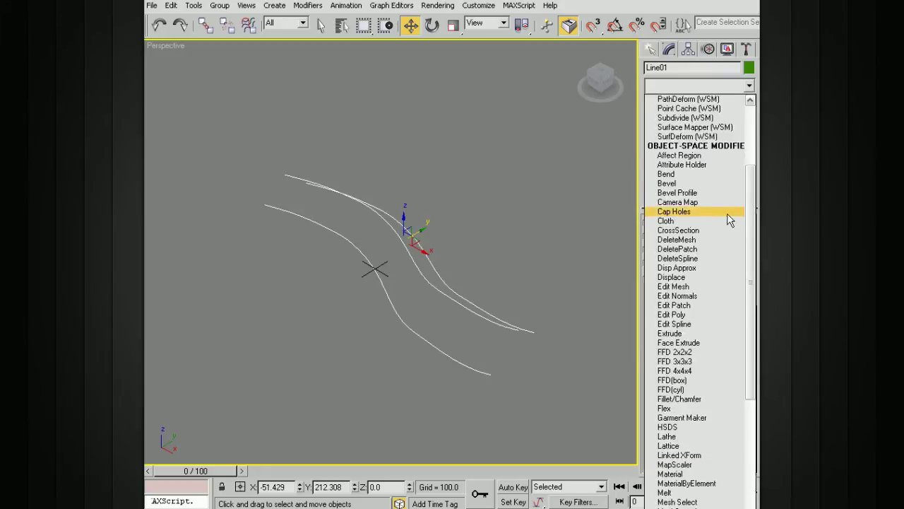
{"action": "left_click", "coordinate": [702, 230]}
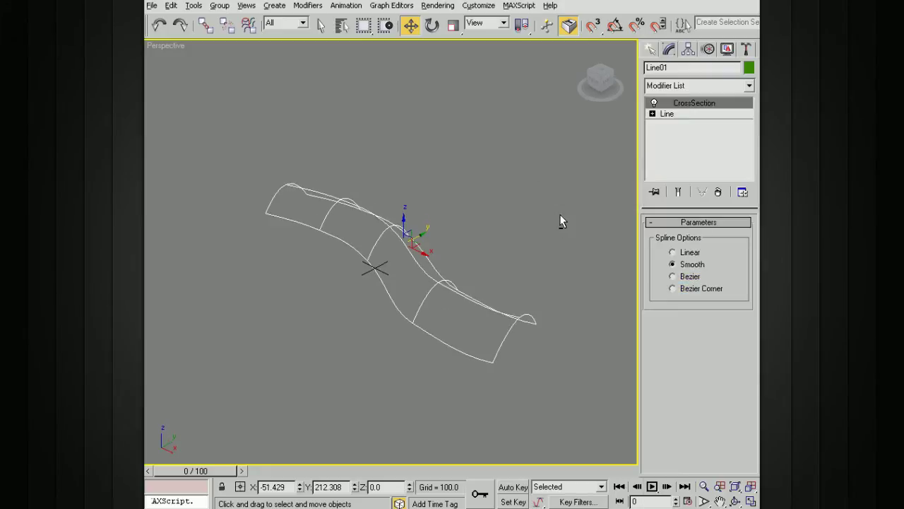
Add a Surface modifier above CrossSection and flip its normals
{"action": "left_click", "coordinate": [749, 86]}
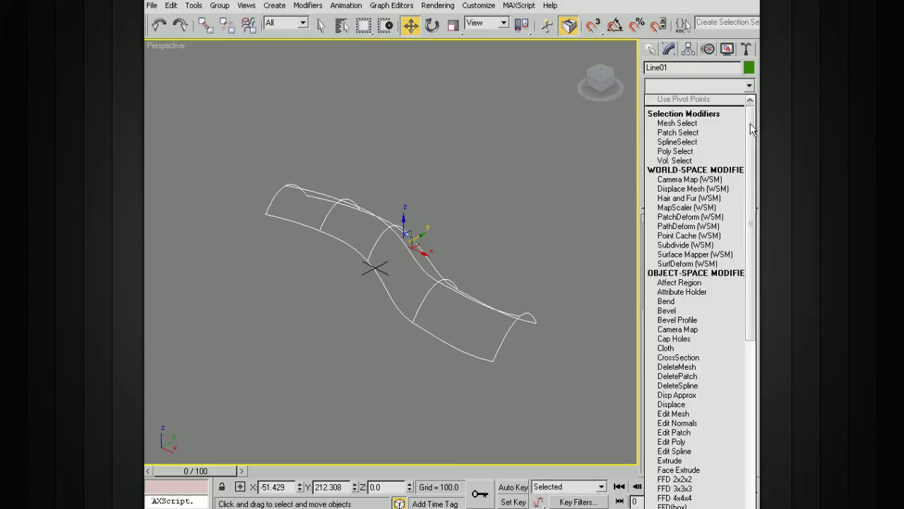
{"action": "left_click_drag", "start_coordinate": [750, 124], "coordinate": [750, 388]}
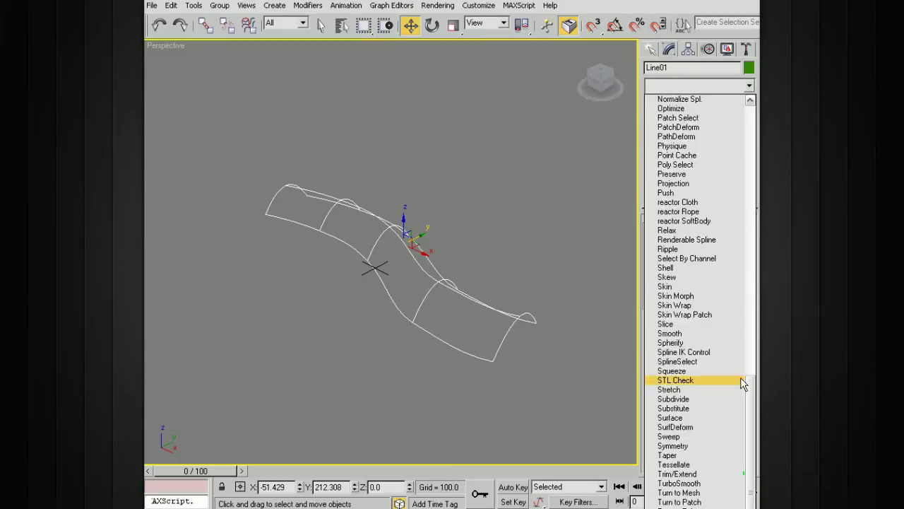
{"action": "left_click", "coordinate": [727, 416]}
{"action": "left_click", "coordinate": [658, 267]}
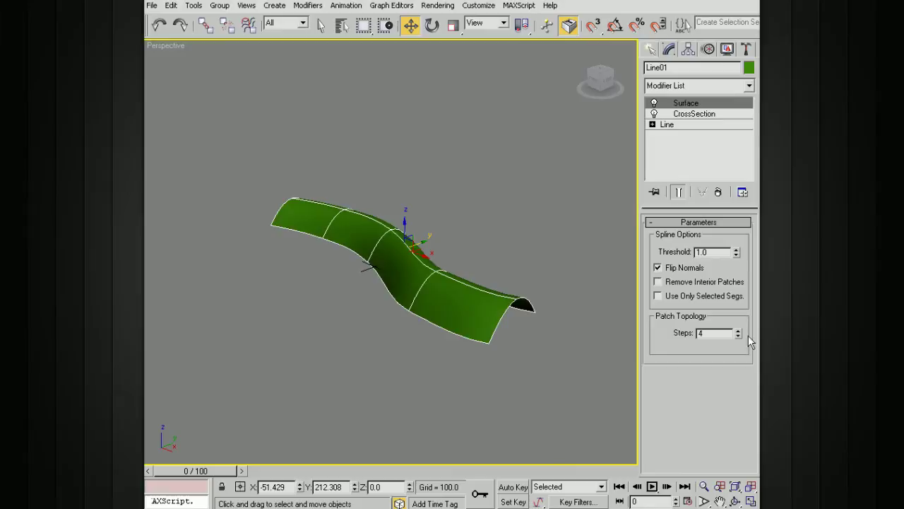
Set the Surface modifier's patch topology steps to 0 and examine the low-poly shape
{"action": "left_click", "coordinate": [739, 336]}
{"action": "left_click", "coordinate": [738, 336]}
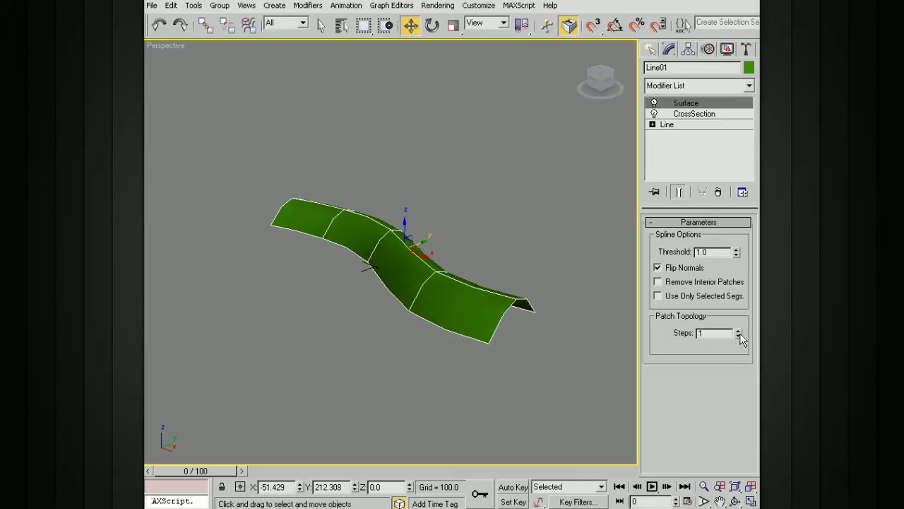
{"action": "middle_click_drag", "start_coordinate": [516, 297], "coordinate": [555, 333], "text": "alt"}
{"action": "scroll", "coordinate": [517, 308], "scroll_direction": "up", "scroll_amount": 3}
{"action": "left_click", "coordinate": [738, 336]}
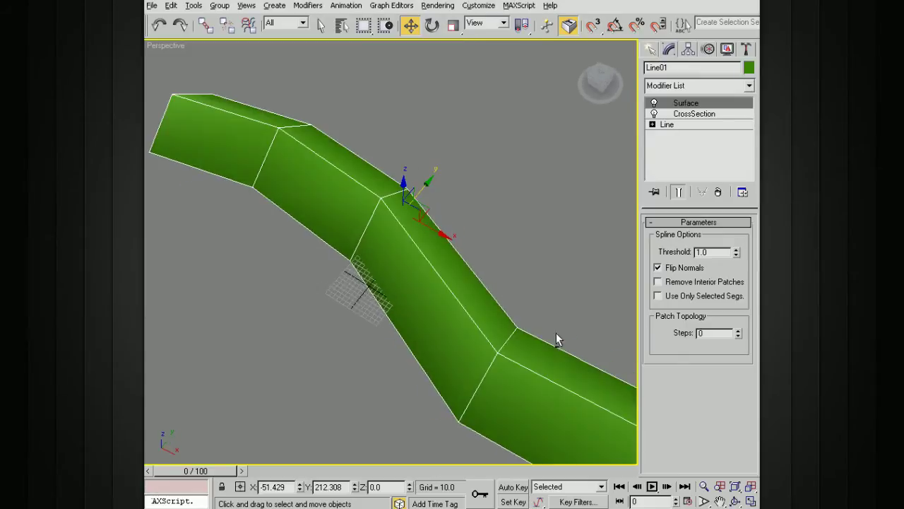
{"action": "scroll", "coordinate": [537, 318], "scroll_direction": "down", "scroll_amount": 4}
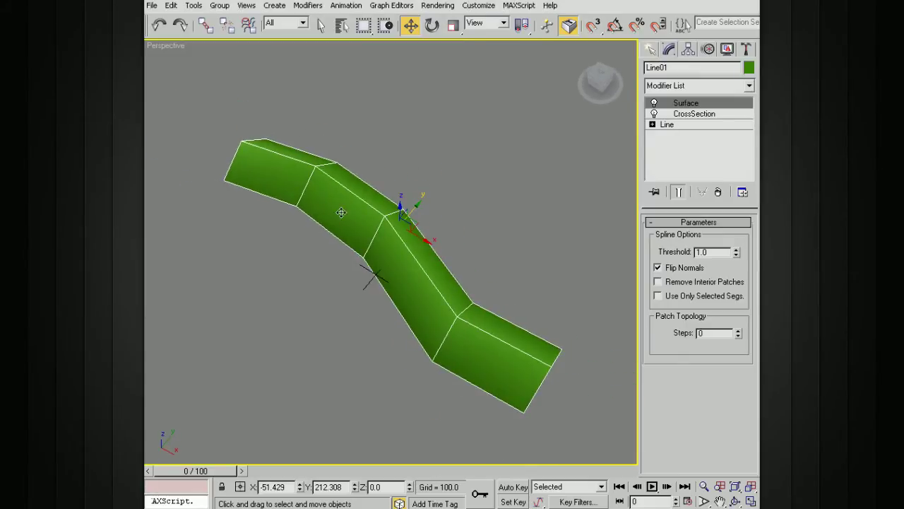
{"action": "middle_click_drag", "start_coordinate": [456, 293], "coordinate": [468, 268], "text": "alt"}
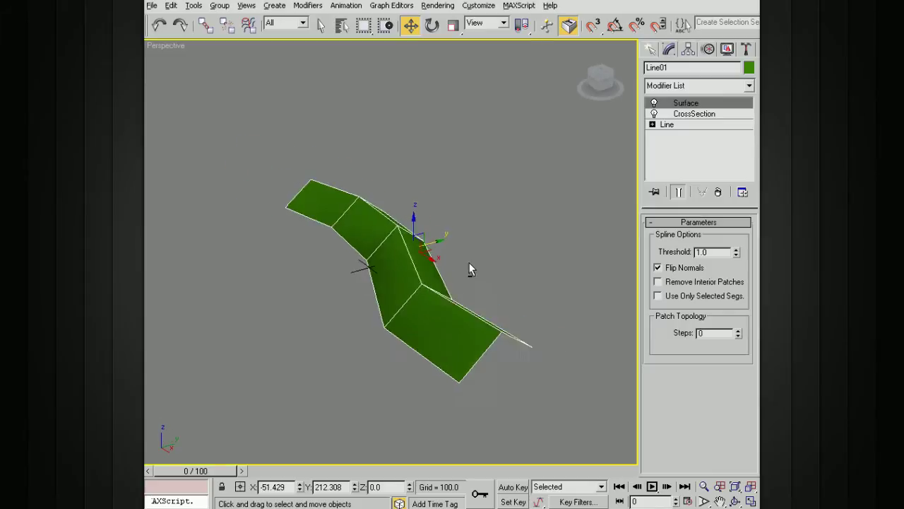
{"action": "middle_click_drag", "start_coordinate": [387, 262], "coordinate": [312, 204], "text": "alt"}
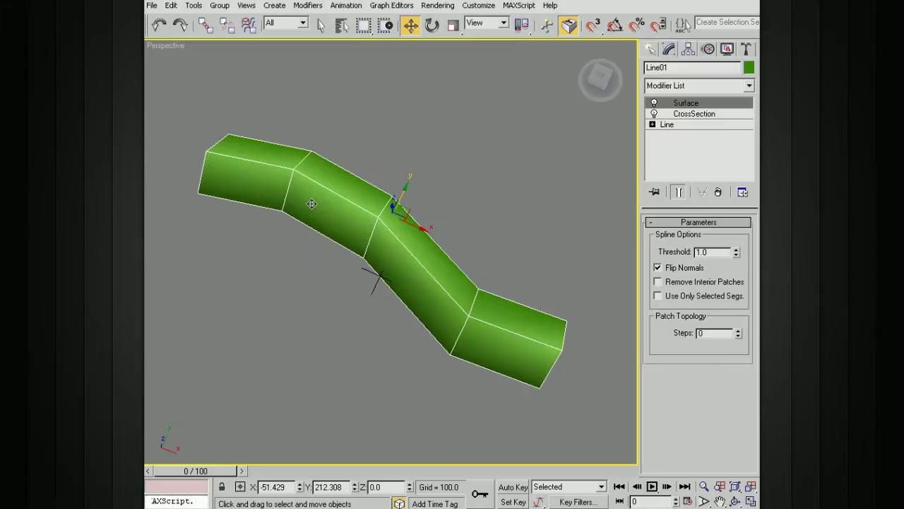
{"action": "middle_click_drag", "start_coordinate": [571, 288], "coordinate": [578, 270], "text": "alt"}
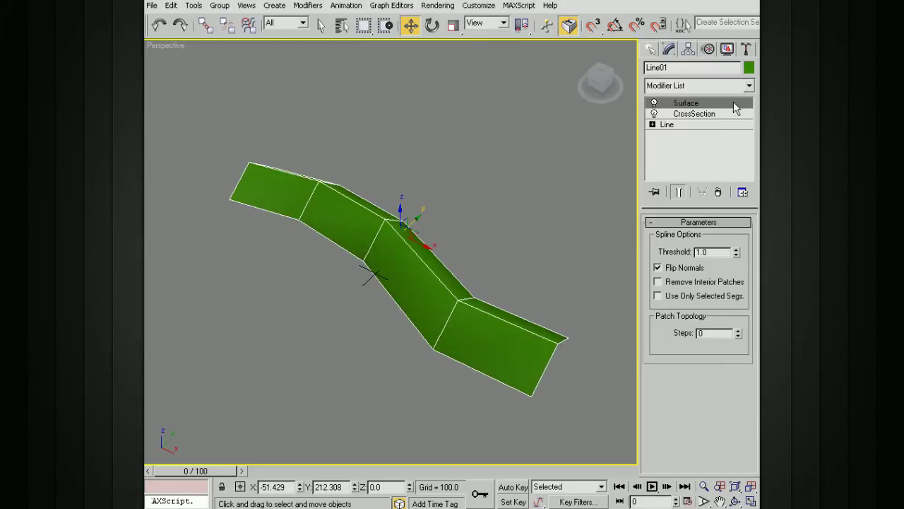
Collapse the whole modifier stack and convert the patch object to an Editable Poly
{"action": "right_click", "coordinate": [694, 105]}
{"action": "left_click", "coordinate": [713, 212]}
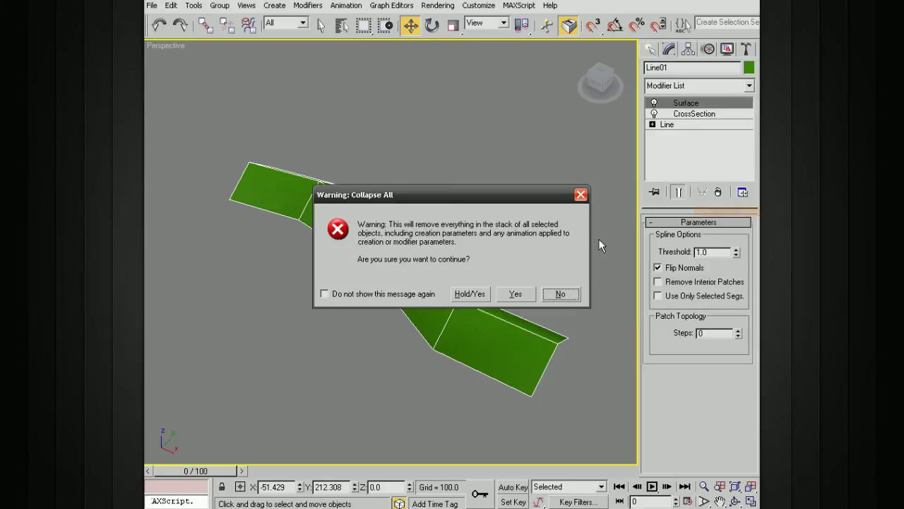
{"action": "left_click", "coordinate": [515, 293]}
{"action": "right_click", "coordinate": [695, 106]}
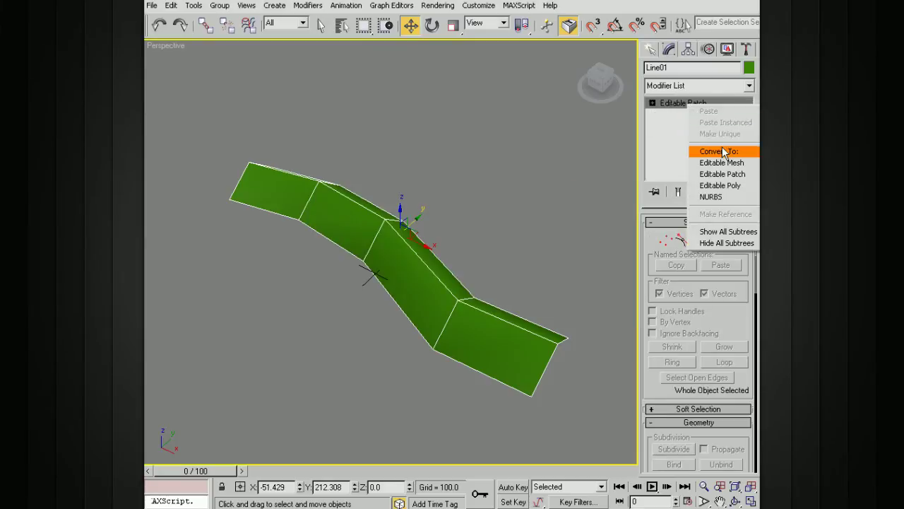
{"action": "left_click", "coordinate": [728, 185]}
Try moving a vertex on the surface's ridge, and return to object level
{"action": "middle_click_drag", "start_coordinate": [580, 230], "coordinate": [468, 275], "text": "alt"}
{"action": "right_click", "coordinate": [468, 276]}
{"action": "left_click", "coordinate": [653, 104]}
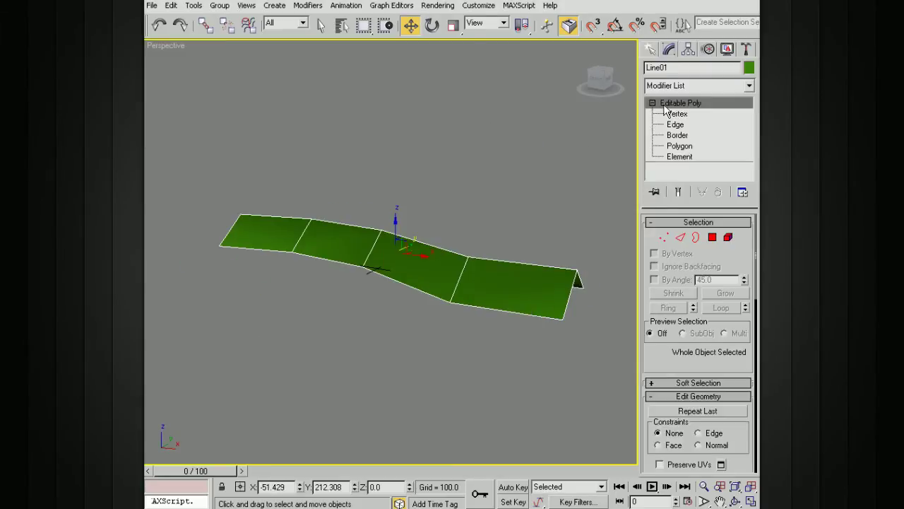
{"action": "left_click", "coordinate": [677, 114]}
{"action": "left_click", "coordinate": [468, 254]}
{"action": "left_click_drag", "start_coordinate": [469, 244], "coordinate": [574, 219]}
{"action": "left_click", "coordinate": [673, 109]}
Turn on NURMS subdivision for the Editable Poly and set its display iterations to 2
{"action": "right_click", "coordinate": [464, 271]}
{"action": "left_click", "coordinate": [441, 111]}
{"action": "scroll", "coordinate": [466, 189], "scroll_direction": "up", "scroll_amount": 5}
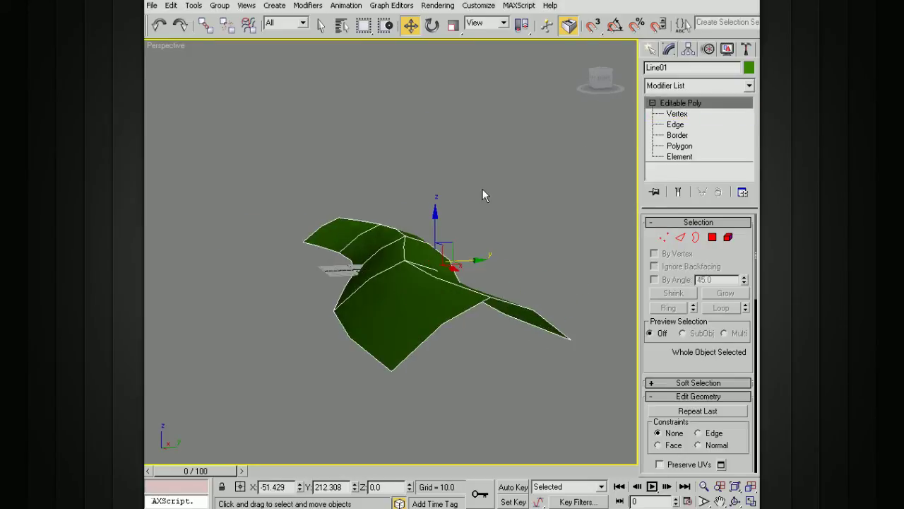
{"action": "left_click_drag", "start_coordinate": [667, 368], "coordinate": [633, 124]}
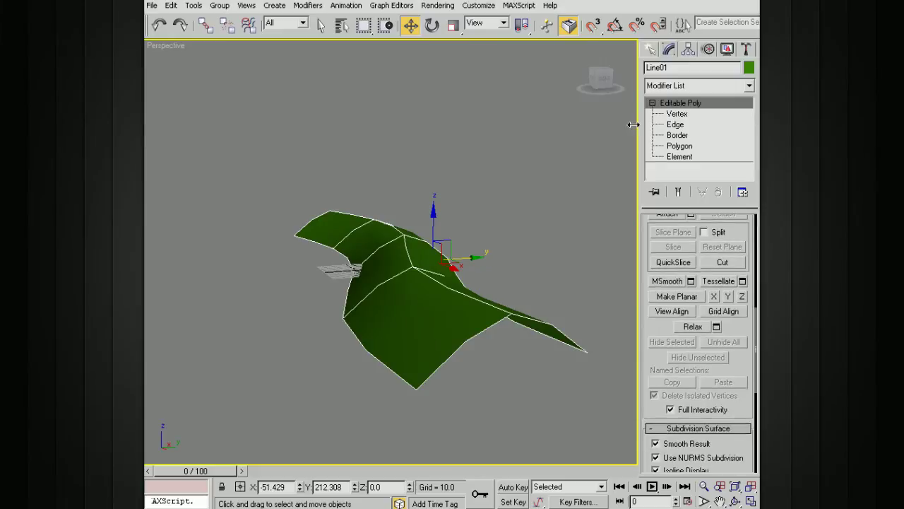
{"action": "left_click_drag", "start_coordinate": [653, 354], "coordinate": [652, 131]}
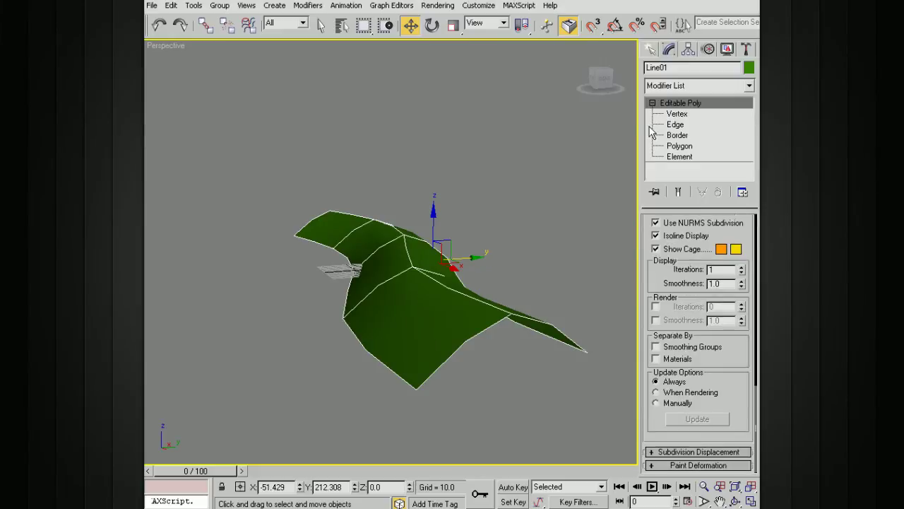
{"action": "left_click", "coordinate": [742, 267]}
Examine the smoothed surface from above and from the side, and deselect it
{"action": "middle_click_drag", "start_coordinate": [535, 225], "coordinate": [493, 295], "text": "alt"}
{"action": "left_click", "coordinate": [517, 244]}
{"action": "left_click", "coordinate": [467, 273]}
{"action": "scroll", "coordinate": [462, 245], "scroll_direction": "down", "scroll_amount": 3}
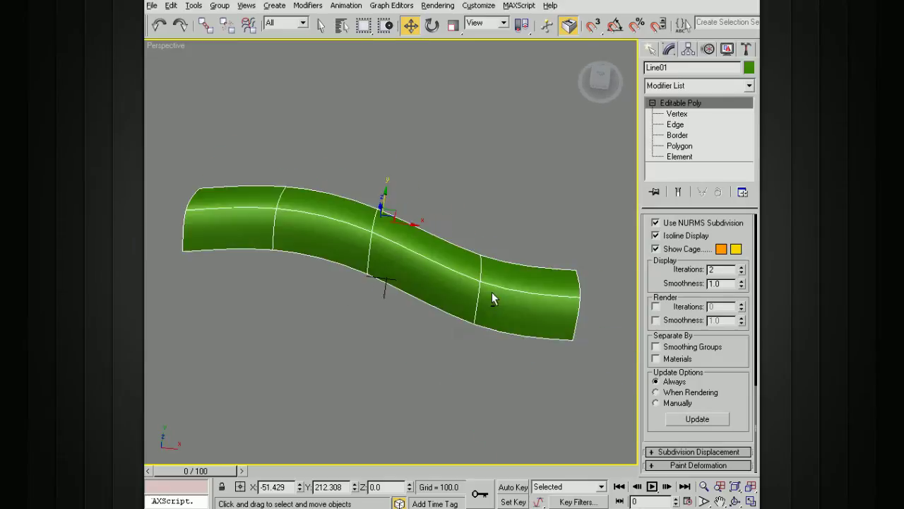
{"action": "middle_click_drag", "start_coordinate": [309, 222], "coordinate": [309, 243], "text": "alt"}
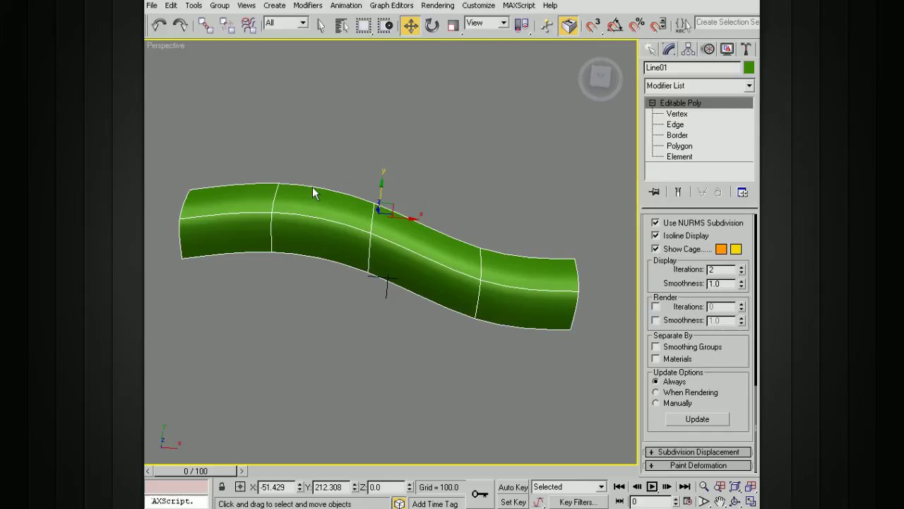
{"action": "middle_click_drag", "start_coordinate": [418, 194], "coordinate": [452, 168], "text": "alt"}
{"action": "left_click", "coordinate": [492, 189]}
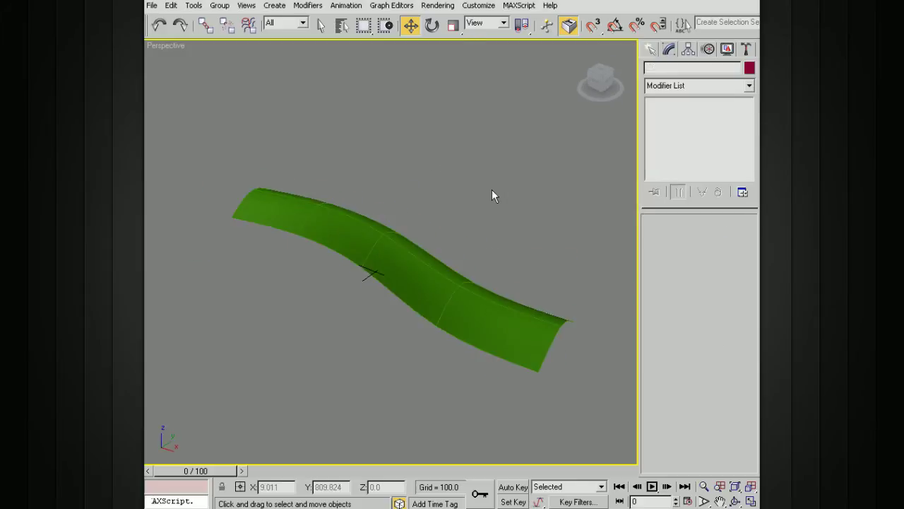
Delete the smoothed surface and switch to the four-viewport layout
{"action": "left_click_drag", "start_coordinate": [481, 242], "coordinate": [447, 279]}
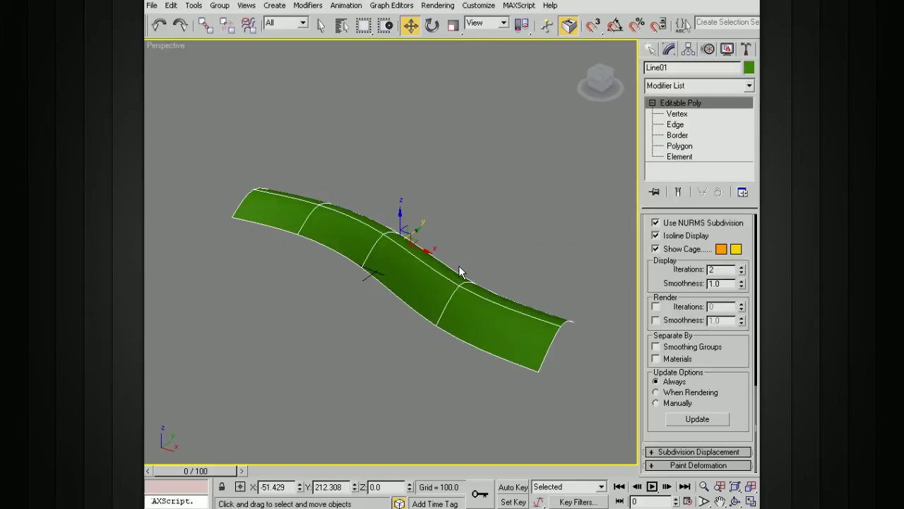
{"action": "key", "text": "Delete"}
{"action": "key", "text": "alt+w"}
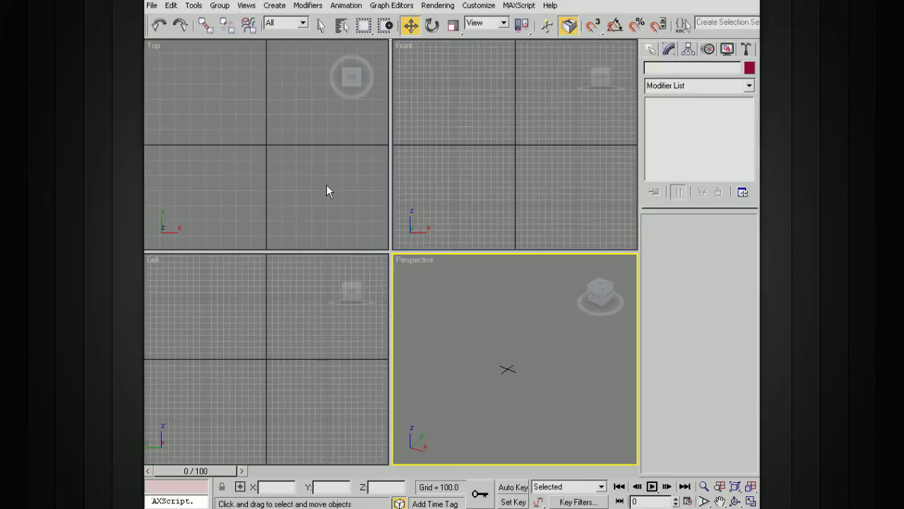
Draw an irregular, rounded line through nine points around the origin in the Top view and close the spline
{"action": "left_click", "coordinate": [654, 47]}
{"action": "left_click", "coordinate": [680, 146]}
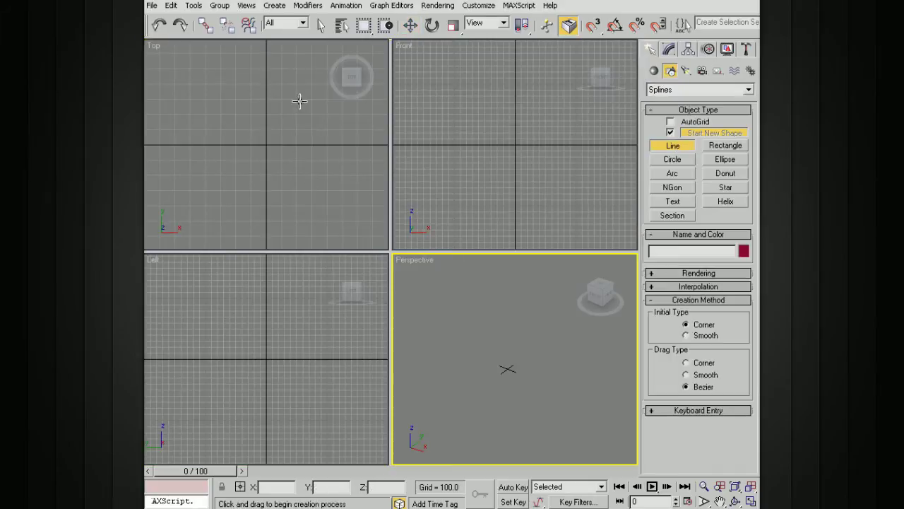
{"action": "left_click", "coordinate": [170, 148]}
{"action": "left_click_drag", "start_coordinate": [181, 117], "coordinate": [233, 103]}
{"action": "left_click", "coordinate": [268, 128]}
{"action": "left_click", "coordinate": [313, 134]}
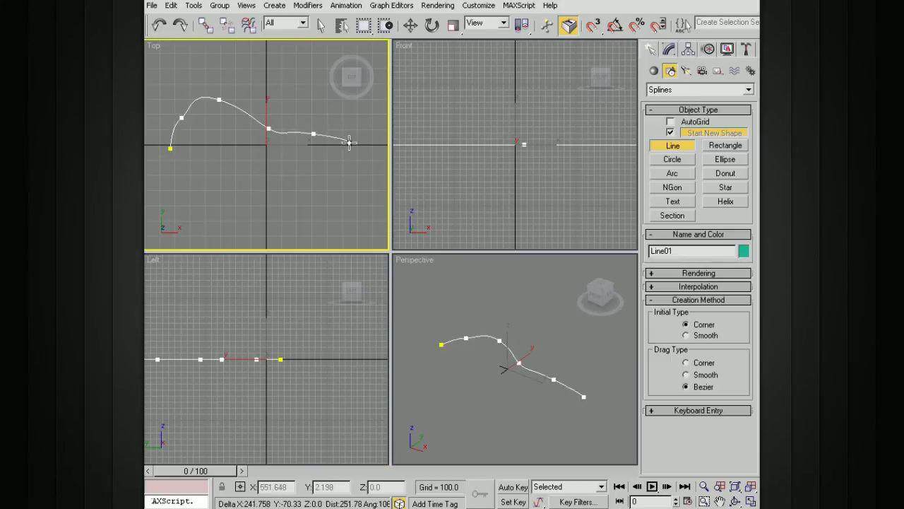
{"action": "left_click", "coordinate": [357, 163]}
{"action": "left_click", "coordinate": [317, 226]}
{"action": "left_click", "coordinate": [242, 225]}
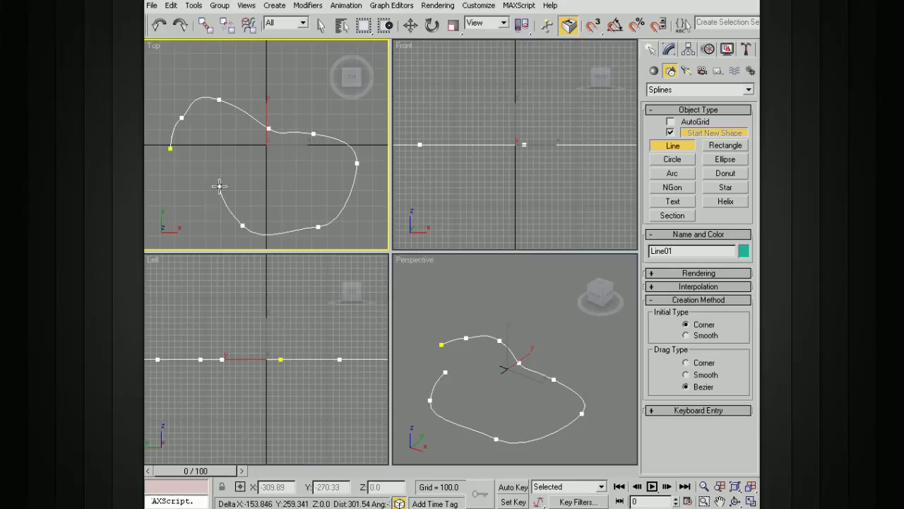
{"action": "left_click", "coordinate": [190, 174]}
{"action": "left_click", "coordinate": [170, 148]}
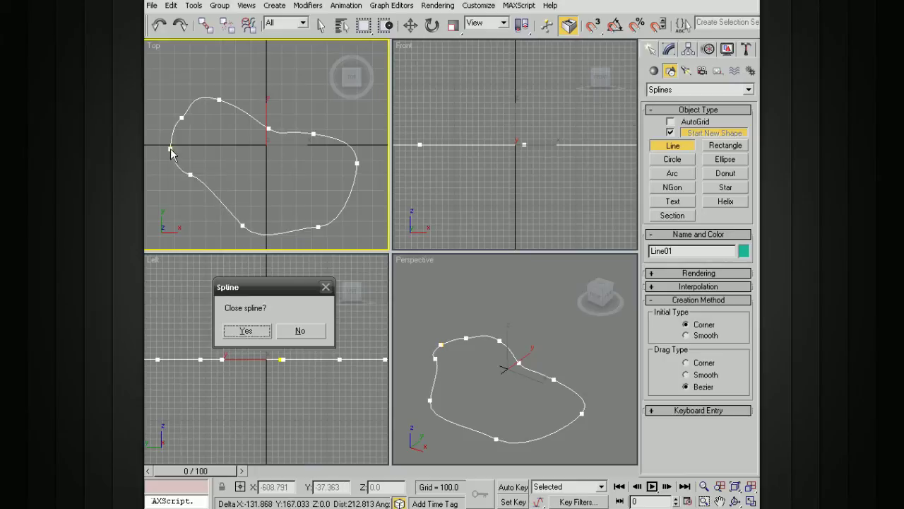
{"action": "left_click", "coordinate": [252, 331]}
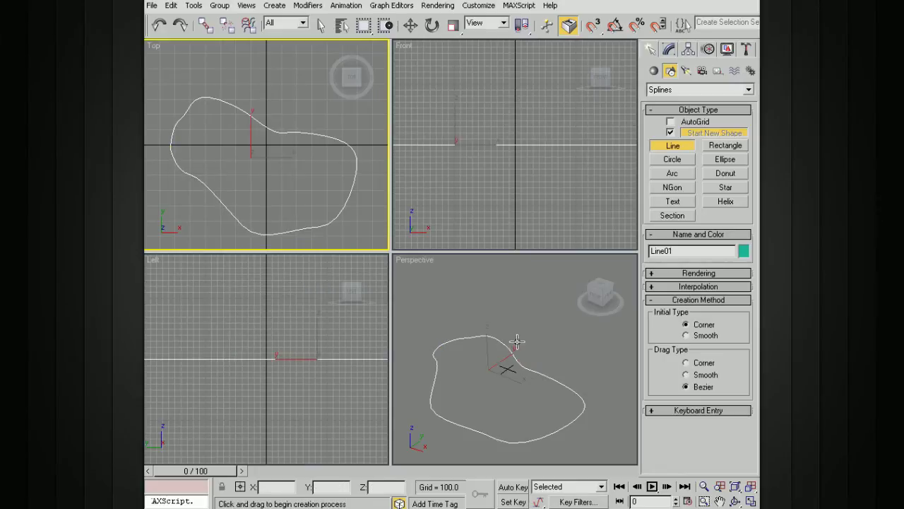
Open the closed line for modification and enter its vertex level
{"action": "middle_click_drag", "start_coordinate": [514, 346], "coordinate": [486, 325], "text": "alt"}
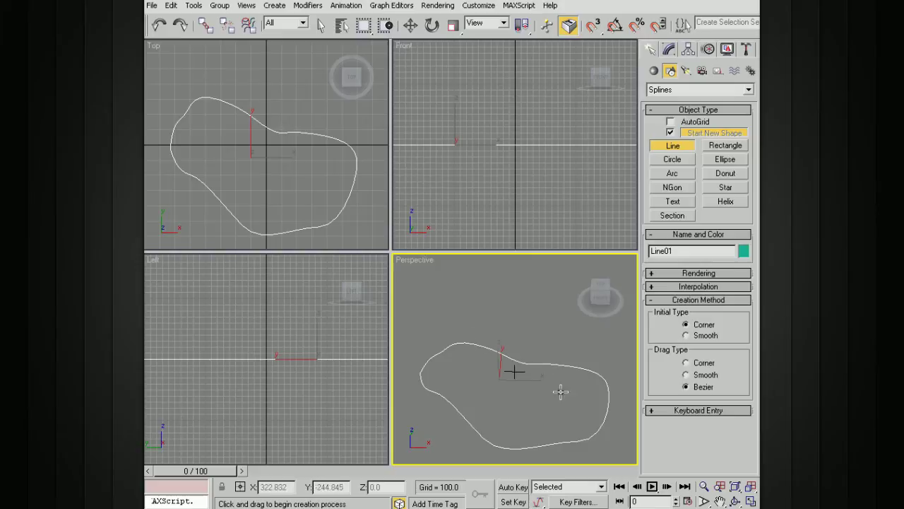
{"action": "left_click", "coordinate": [670, 48]}
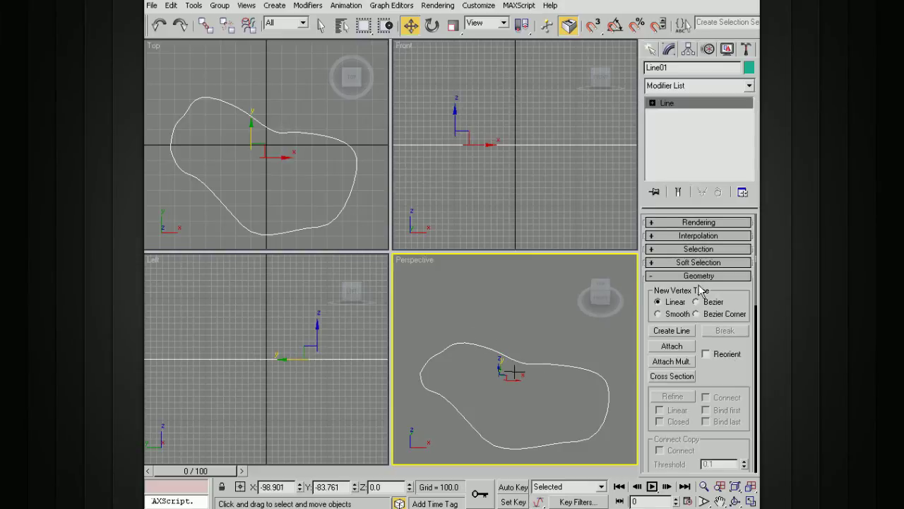
{"action": "left_click_drag", "start_coordinate": [738, 366], "coordinate": [717, 282]}
{"action": "left_click", "coordinate": [652, 103]}
{"action": "left_click", "coordinate": [677, 114]}
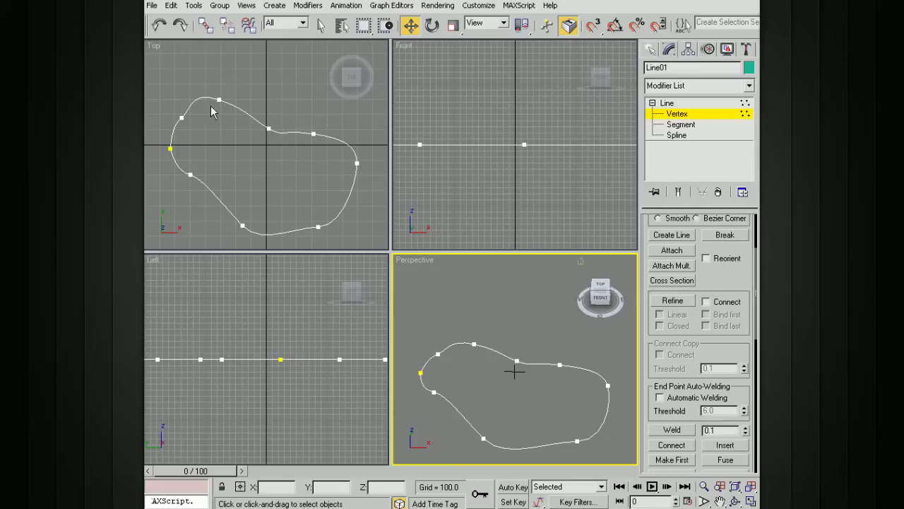
Refine the outline with Connect enabled, using Connect Only to link its lower middle vertex to the upper middle vertex with a crossing line
{"action": "left_click", "coordinate": [706, 301]}
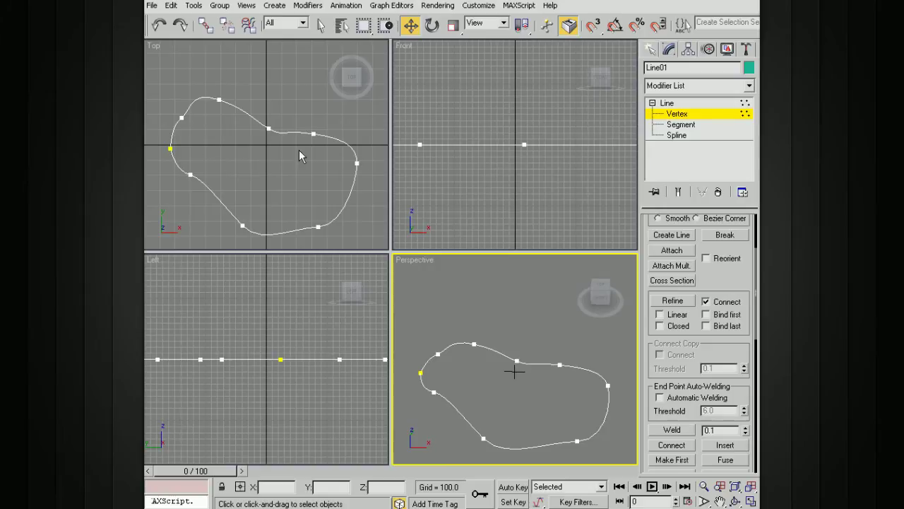
{"action": "left_click", "coordinate": [242, 226]}
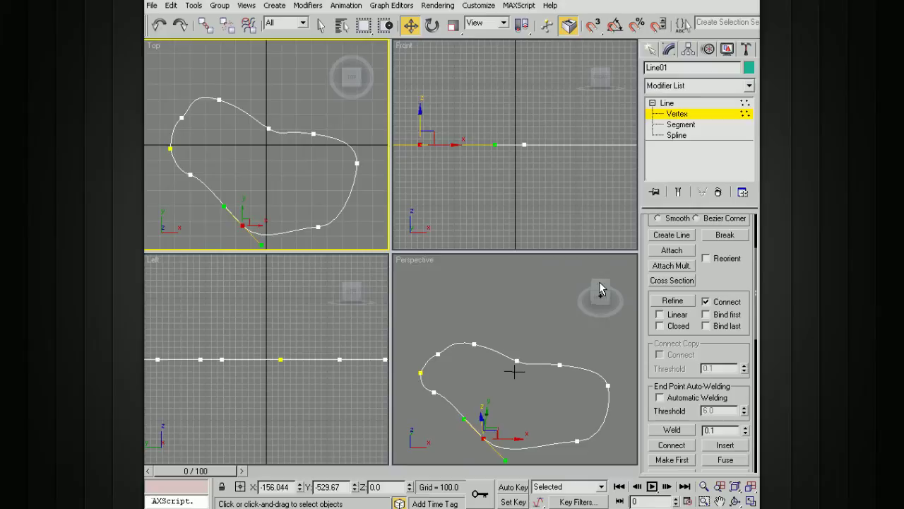
{"action": "left_click", "coordinate": [672, 301]}
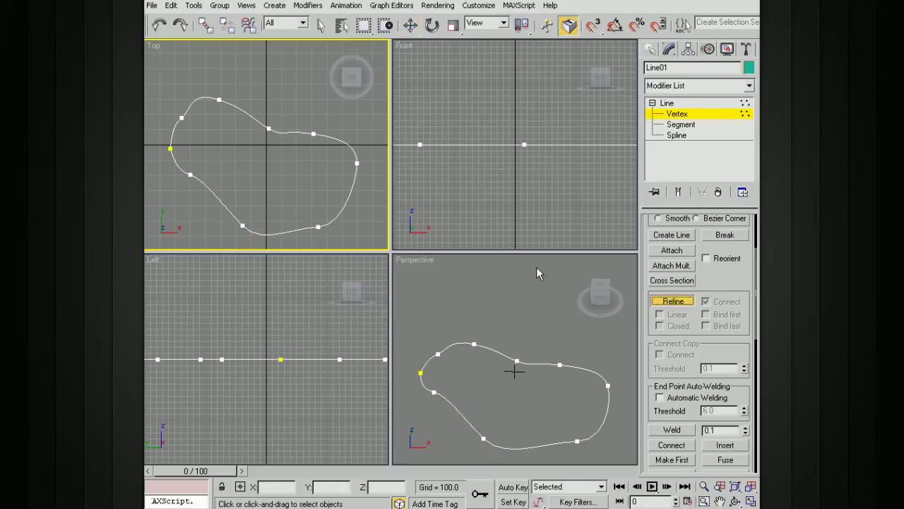
{"action": "left_click", "coordinate": [243, 226]}
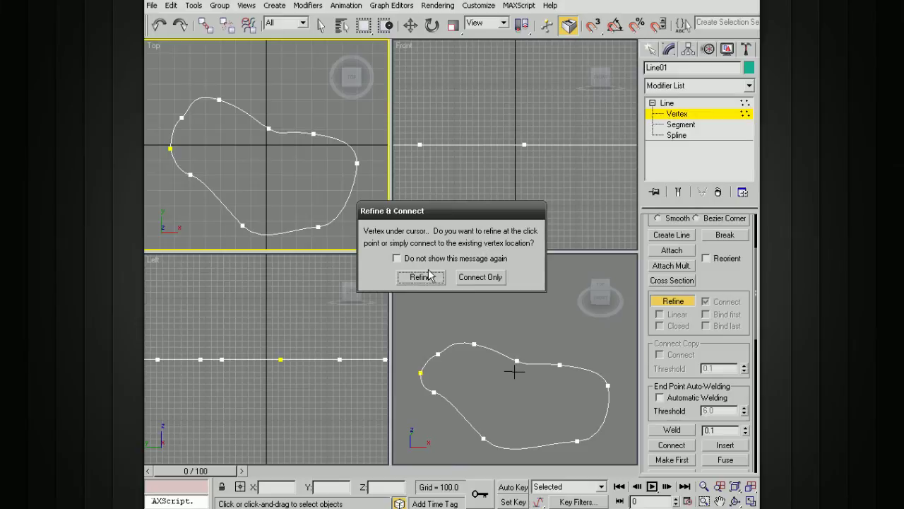
{"action": "left_click", "coordinate": [398, 258]}
{"action": "left_click", "coordinate": [480, 277]}
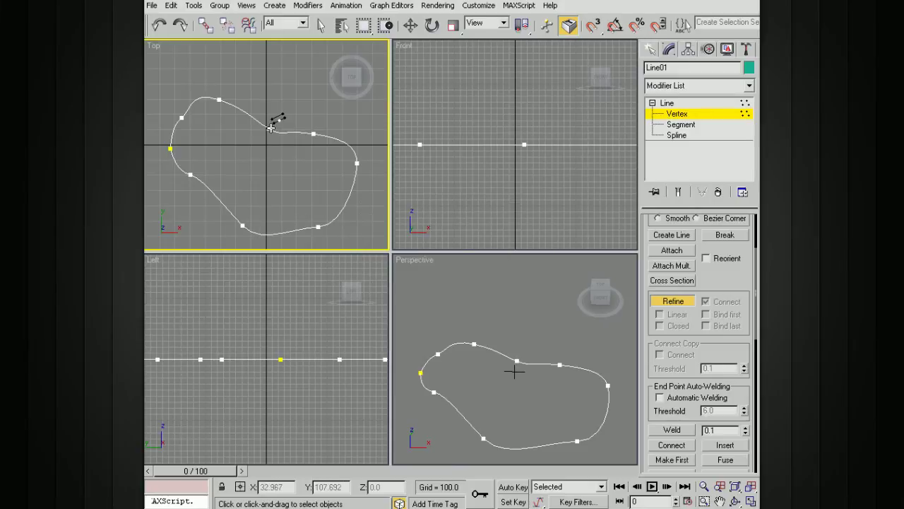
{"action": "right_click", "coordinate": [298, 161]}
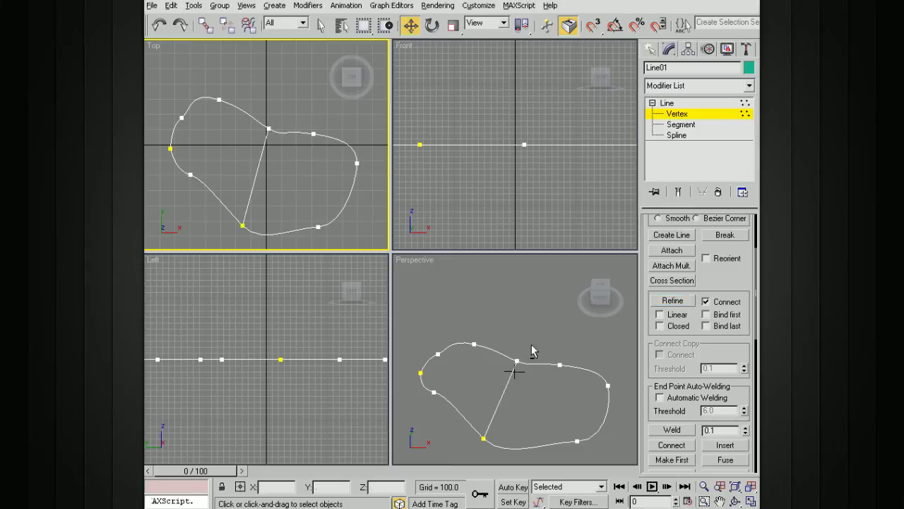
Refine and connect a lengthwise line from the outline's upper-left vertex through the middle of the crossing line to its rightmost vertex
{"action": "middle_click_drag", "start_coordinate": [534, 351], "coordinate": [538, 389], "text": "alt"}
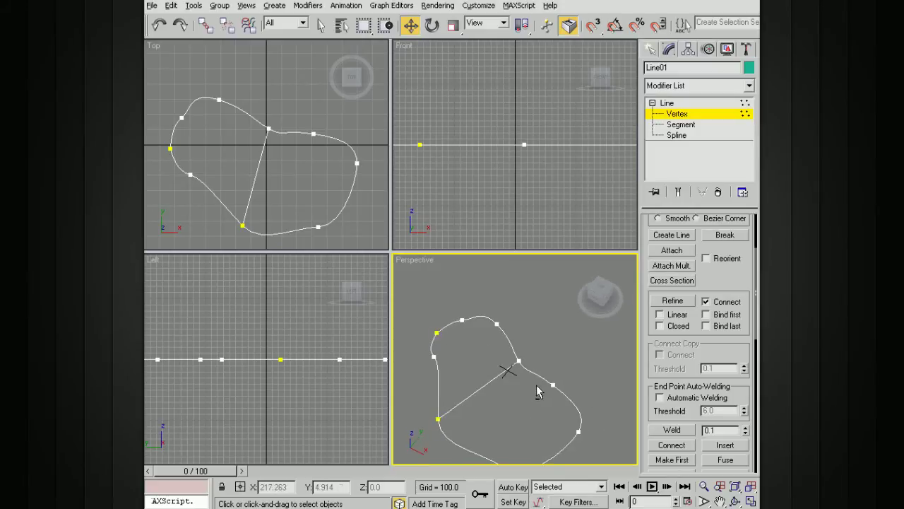
{"action": "middle_click_drag", "start_coordinate": [484, 361], "coordinate": [567, 395], "text": "alt"}
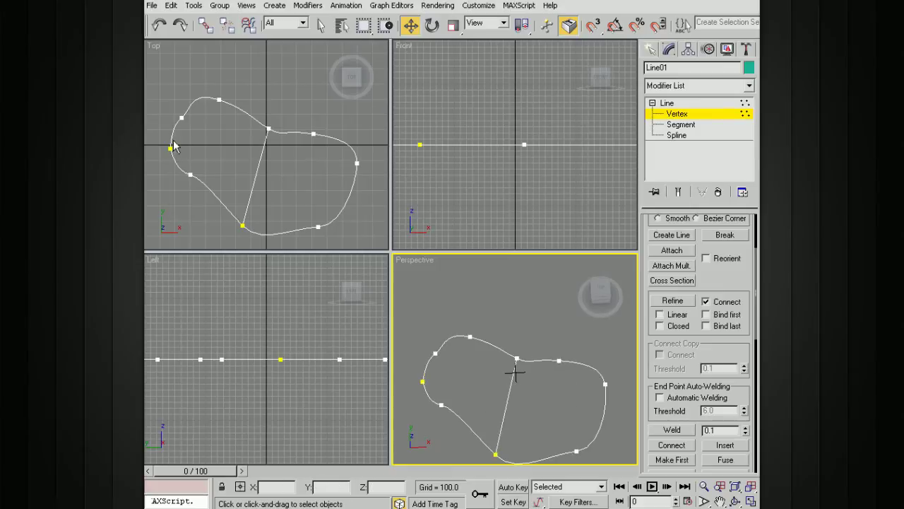
{"action": "left_click", "coordinate": [672, 301]}
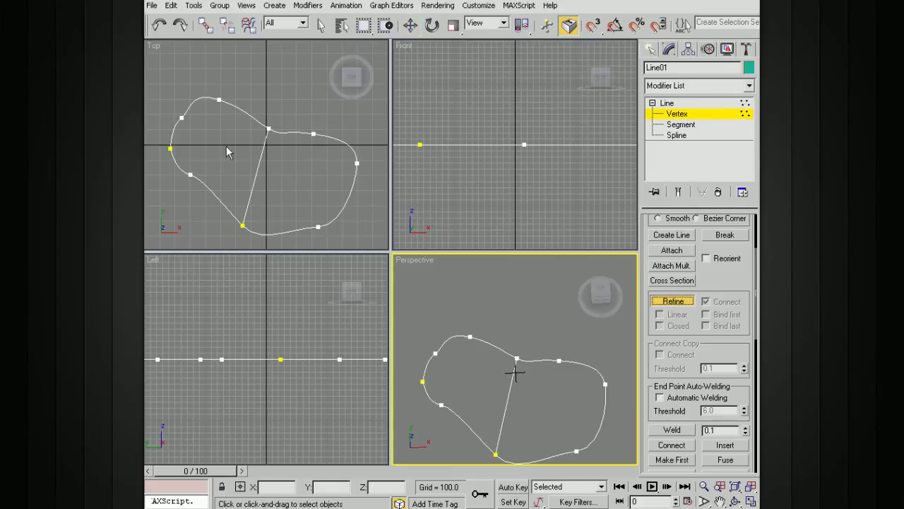
{"action": "left_click", "coordinate": [187, 107]}
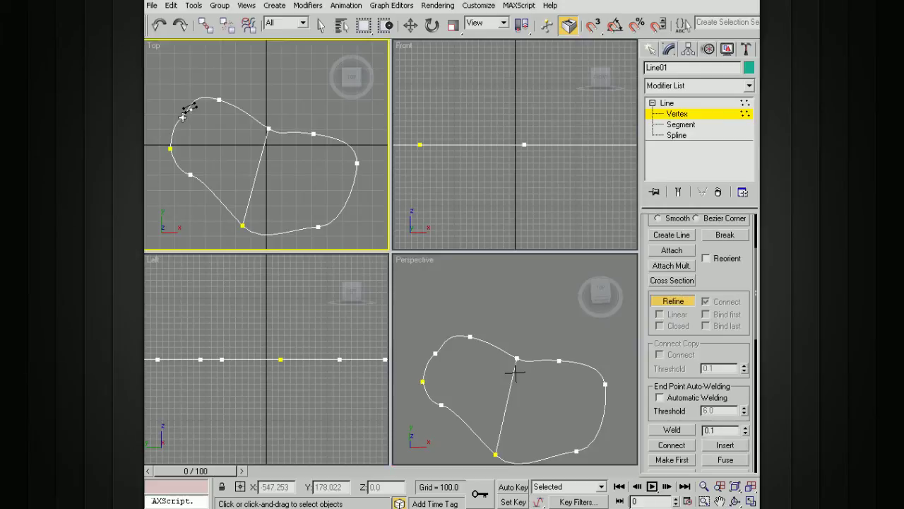
{"action": "left_click", "coordinate": [257, 171]}
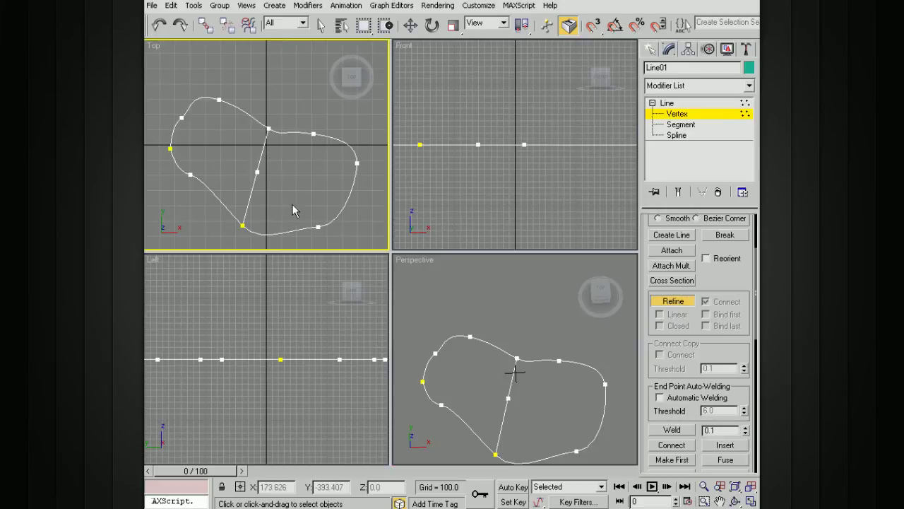
{"action": "left_click", "coordinate": [358, 163]}
{"action": "right_click", "coordinate": [349, 197]}
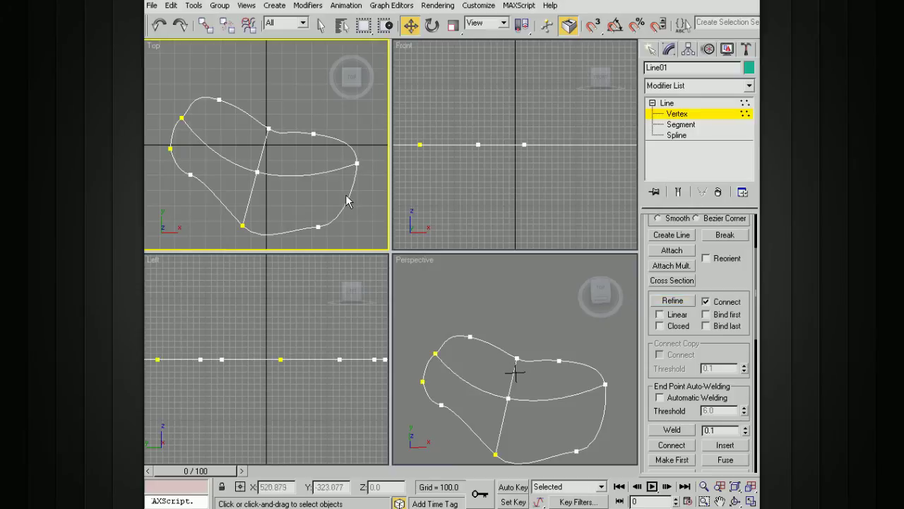
Raise the vertex where the two inner lines cross along Z so that the spline cage arches upward
{"action": "middle_click_drag", "start_coordinate": [346, 201], "coordinate": [332, 144], "text": "alt"}
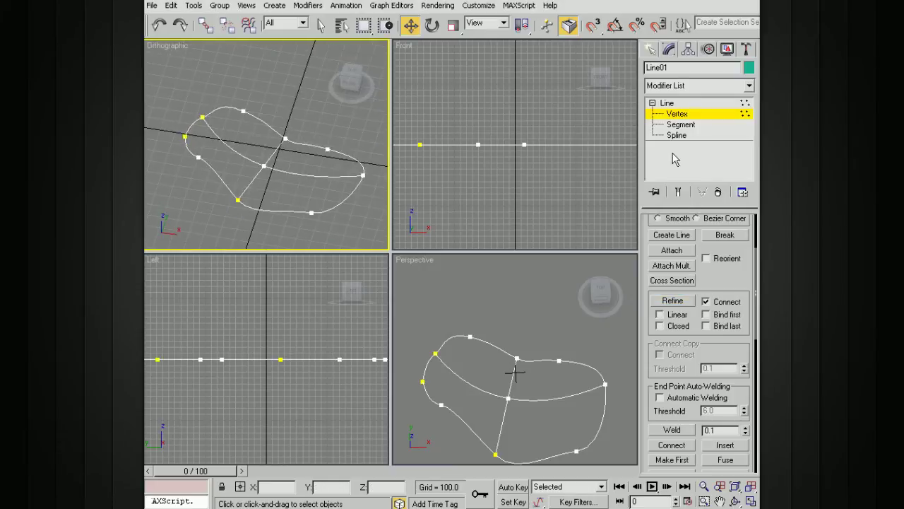
{"action": "left_click", "coordinate": [263, 167]}
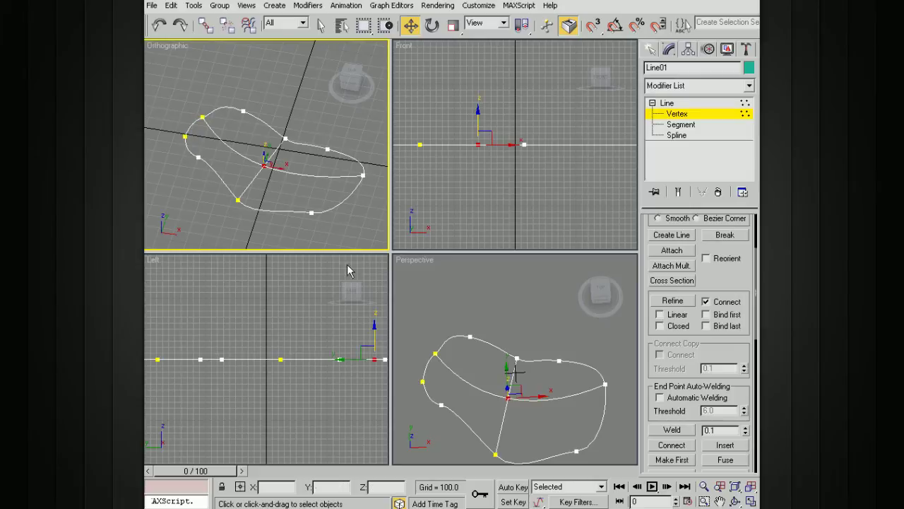
{"action": "middle_click_drag", "start_coordinate": [543, 405], "coordinate": [497, 346], "text": "alt"}
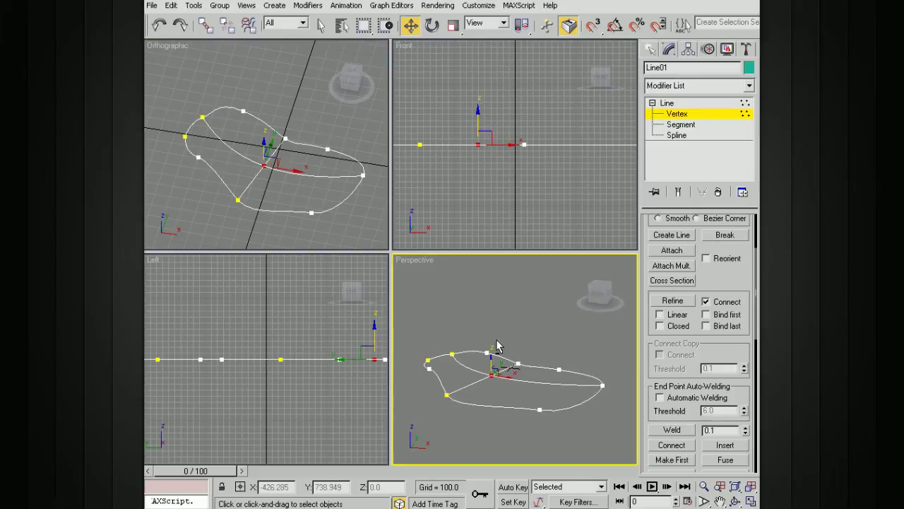
{"action": "left_click_drag", "start_coordinate": [493, 356], "coordinate": [493, 329]}
{"action": "middle_click_drag", "start_coordinate": [536, 349], "coordinate": [547, 369], "text": "alt"}
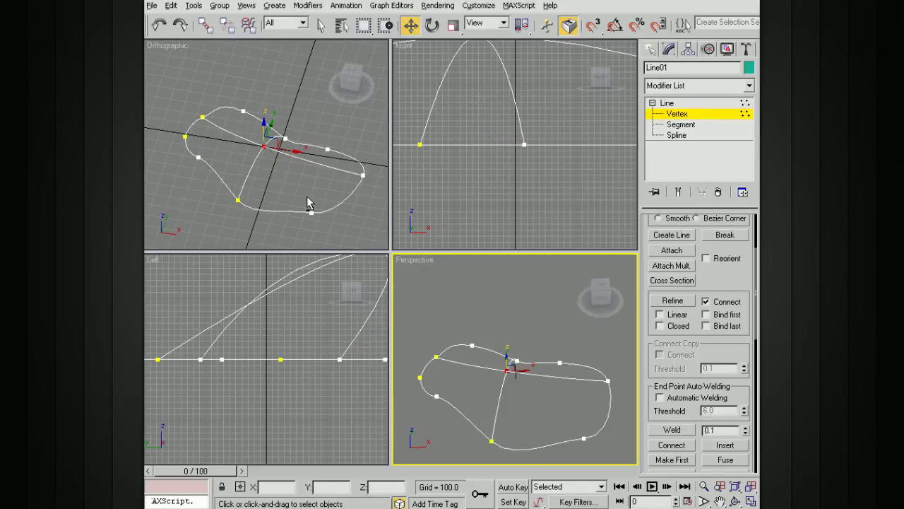
Add a second connected crossing line between opposite outline vertices through the left half of the lengthwise line
{"action": "middle_click_drag", "start_coordinate": [310, 204], "coordinate": [346, 213], "text": "alt"}
{"action": "middle_click_drag", "start_coordinate": [285, 154], "coordinate": [292, 172], "text": "alt"}
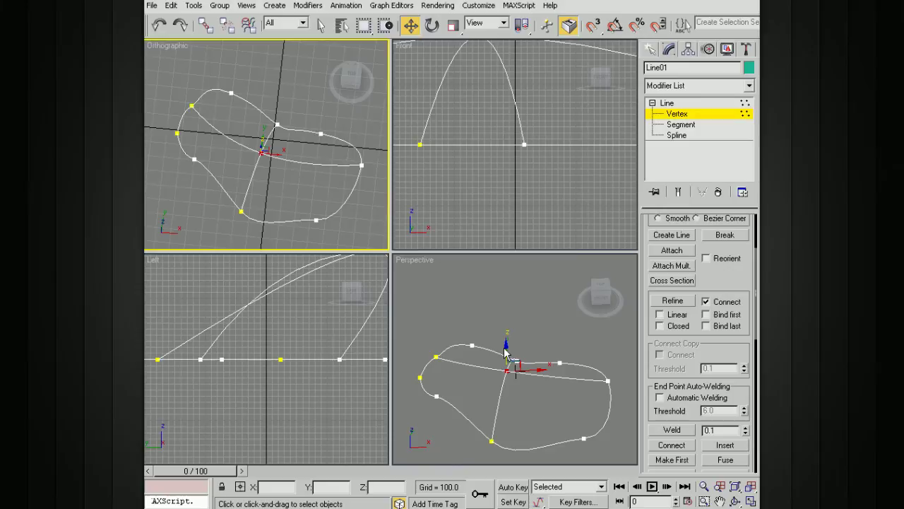
{"action": "left_click", "coordinate": [672, 301]}
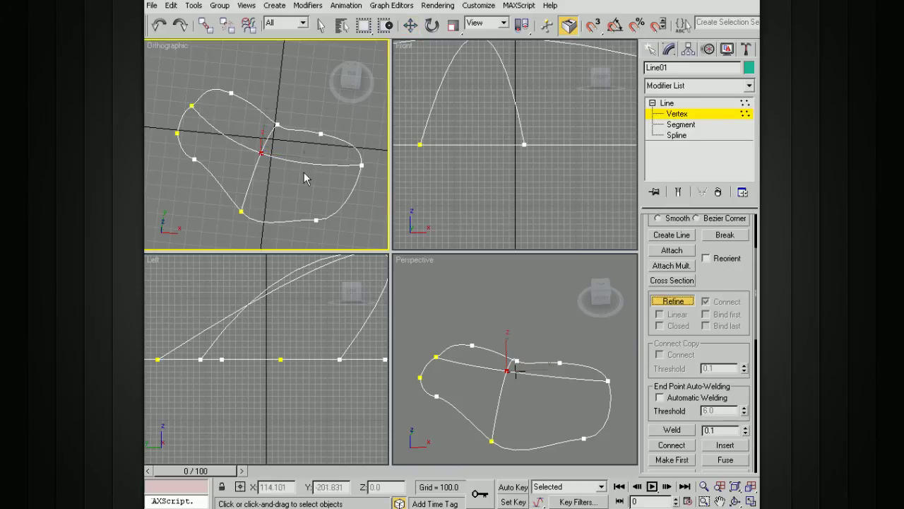
{"action": "left_click", "coordinate": [218, 131]}
{"action": "left_click", "coordinate": [231, 93]}
{"action": "right_click", "coordinate": [238, 83]}
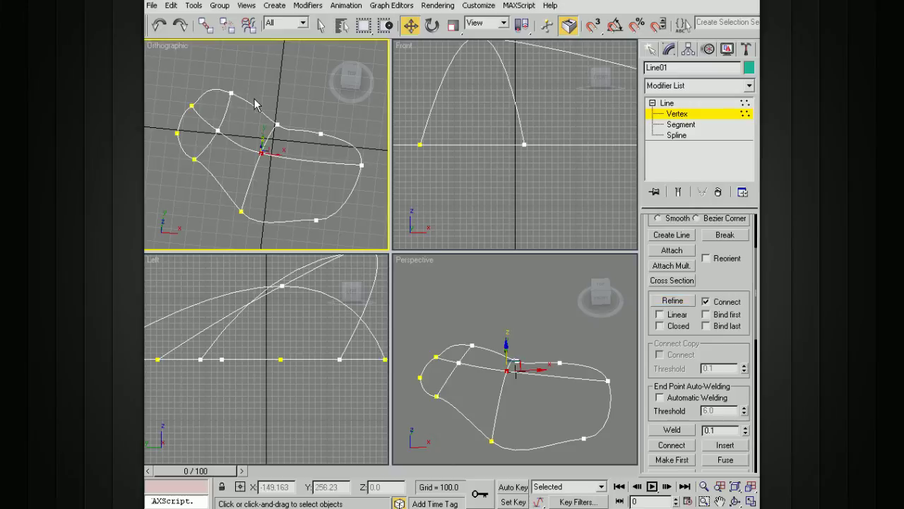
Add a third connected crossing line between opposite outline vertices through the right half of the lengthwise line
{"action": "middle_click_drag", "start_coordinate": [267, 163], "coordinate": [281, 151], "text": "alt"}
{"action": "left_click", "coordinate": [672, 301]}
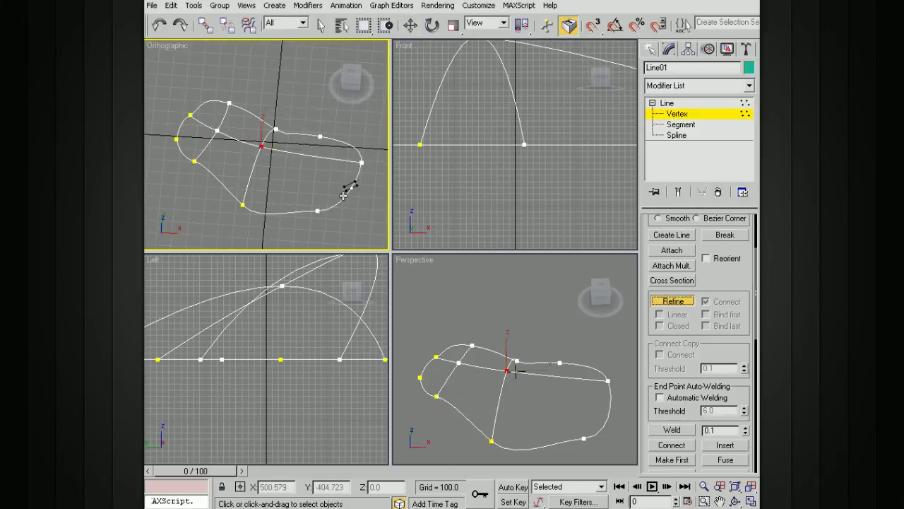
{"action": "left_click", "coordinate": [317, 157]}
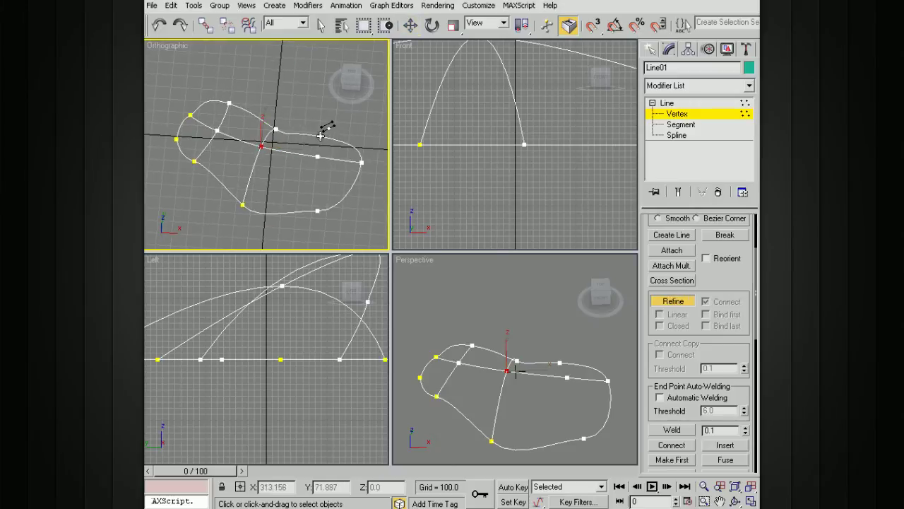
{"action": "left_click", "coordinate": [319, 137]}
{"action": "right_click", "coordinate": [345, 141]}
Raise the inner crossing vertex in the left half of the cage by about 53 units along Z
{"action": "middle_click_drag", "start_coordinate": [318, 183], "coordinate": [277, 203], "text": "alt"}
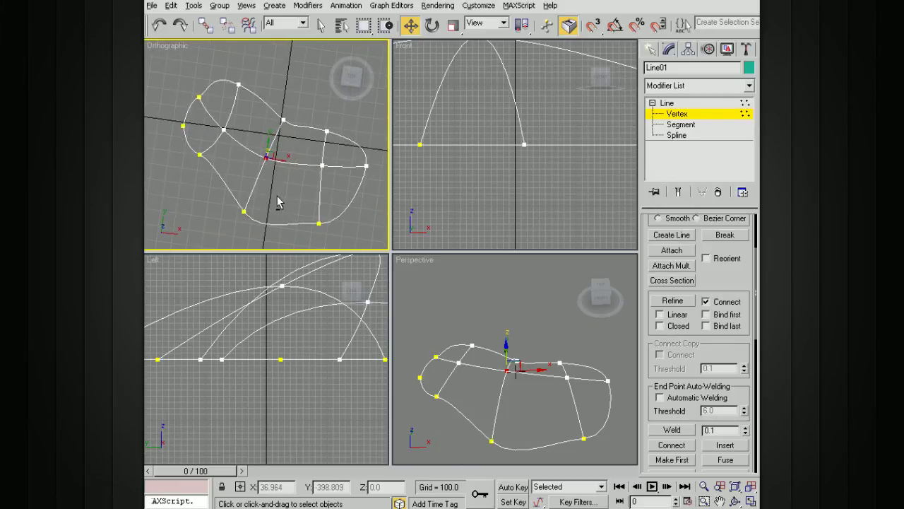
{"action": "left_click", "coordinate": [183, 125]}
{"action": "left_click", "coordinate": [295, 129]}
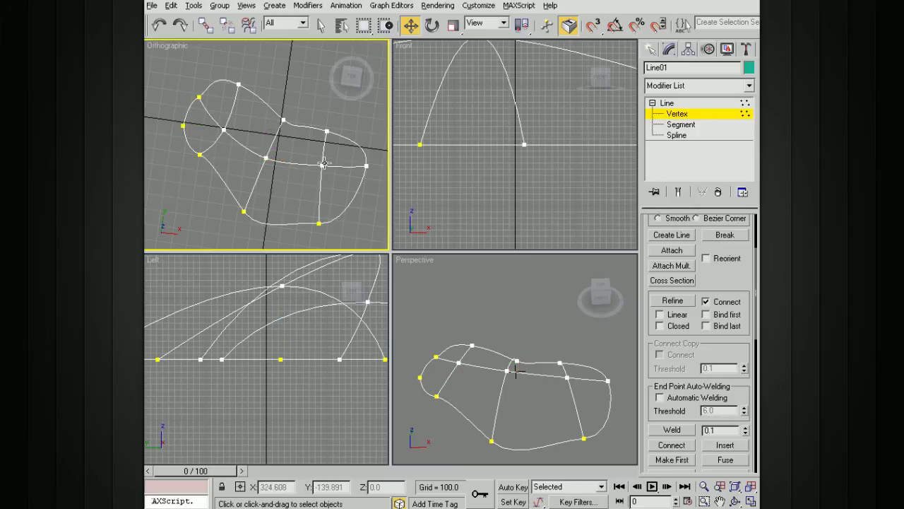
{"action": "middle_click_drag", "start_coordinate": [324, 163], "coordinate": [248, 139], "text": "alt"}
{"action": "left_click", "coordinate": [227, 149]}
{"action": "left_click_drag", "start_coordinate": [238, 124], "coordinate": [239, 116]}
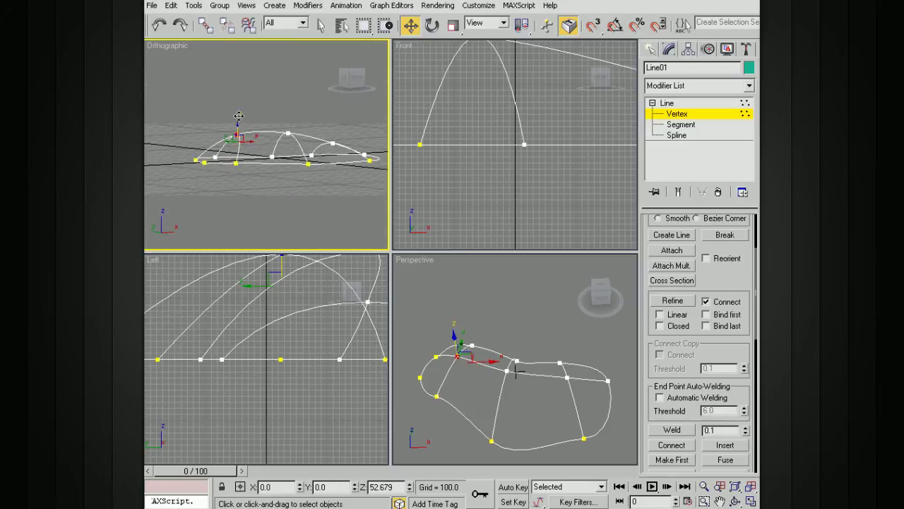
Lower the front end vertex of the middle crossing line and raise its rear end vertex along Z
{"action": "middle_click_drag", "start_coordinate": [251, 138], "coordinate": [292, 170], "text": "alt"}
{"action": "left_click", "coordinate": [286, 184]}
{"action": "left_click_drag", "start_coordinate": [286, 170], "coordinate": [291, 197]}
{"action": "middle_click_drag", "start_coordinate": [291, 198], "coordinate": [261, 166], "text": "alt"}
{"action": "left_click_drag", "start_coordinate": [244, 175], "coordinate": [253, 144]}
{"action": "middle_click_drag", "start_coordinate": [255, 147], "coordinate": [353, 181], "text": "alt"}
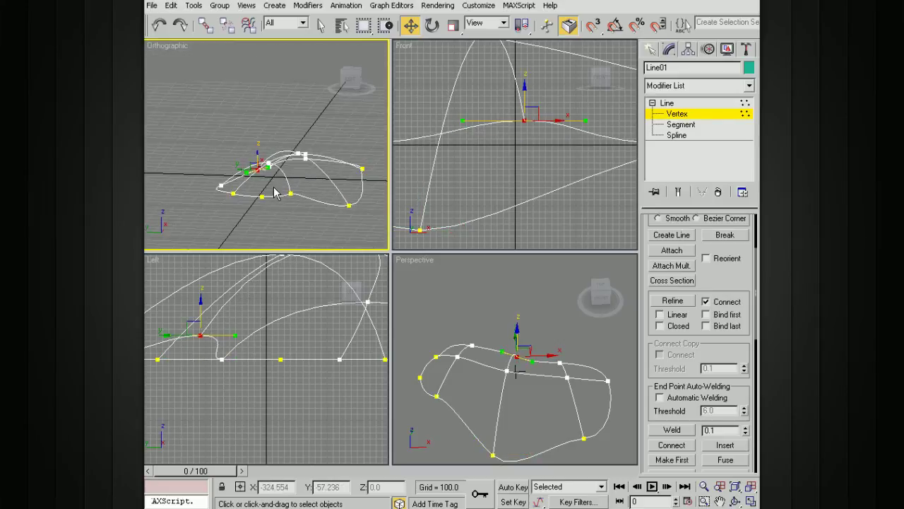
Lower the two outline vertices at the left end of the cage and the end vertex at its right end along Z
{"action": "left_click_drag", "start_coordinate": [275, 187], "coordinate": [236, 196]}
{"action": "middle_click_drag", "start_coordinate": [236, 196], "coordinate": [357, 176], "text": "alt"}
{"action": "left_click_drag", "start_coordinate": [362, 165], "coordinate": [341, 196]}
{"action": "middle_click_drag", "start_coordinate": [341, 196], "coordinate": [347, 167], "text": "alt"}
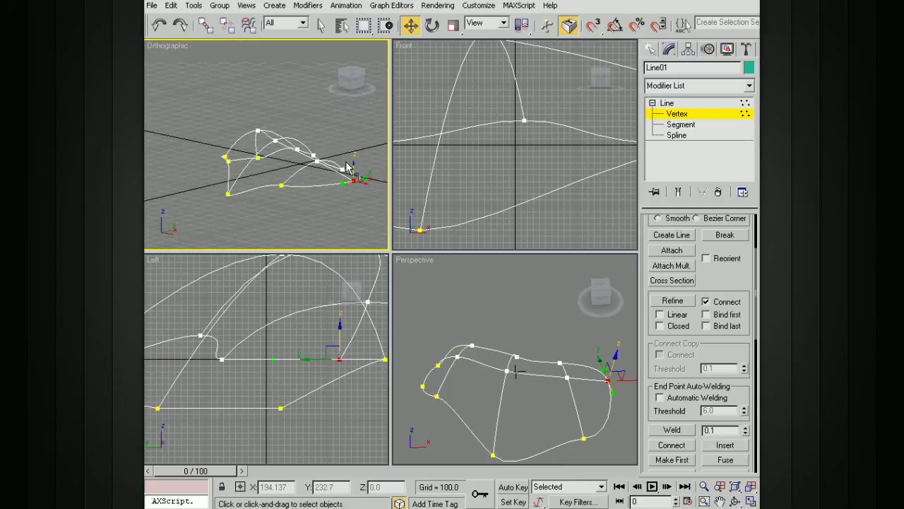
{"action": "left_click_drag", "start_coordinate": [353, 164], "coordinate": [353, 188]}
{"action": "mouse_move", "coordinate": [352, 189]}
{"action": "middle_mouse_down", "text": "alt"}
{"action": "mouse_move", "coordinate": [343, 181]}
{"action": "mouse_move", "coordinate": [360, 182]}
{"action": "middle_mouse_up", "text": "alt"}
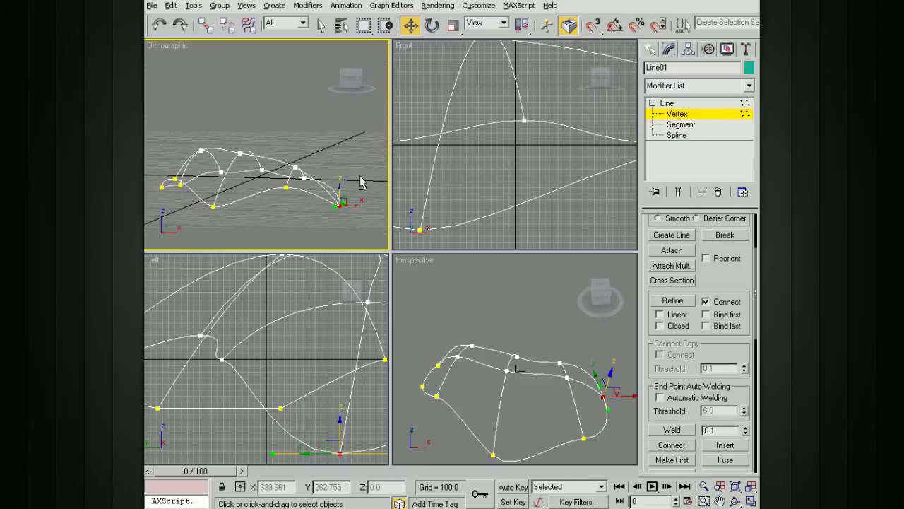
Maximize the Perspective view, leave the vertex level and apply the Surface modifier to the spline cage
{"action": "right_click", "coordinate": [525, 276]}
{"action": "key", "text": "alt+w"}
{"action": "middle_click_drag", "start_coordinate": [518, 273], "coordinate": [300, 353], "text": "alt"}
{"action": "left_click", "coordinate": [660, 104]}
{"action": "left_click", "coordinate": [749, 85]}
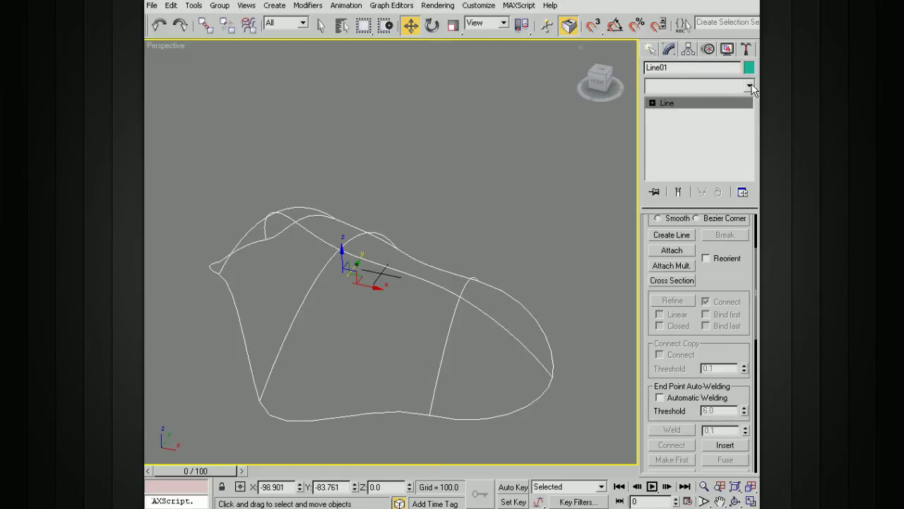
{"action": "left_click_drag", "start_coordinate": [753, 111], "coordinate": [731, 344]}
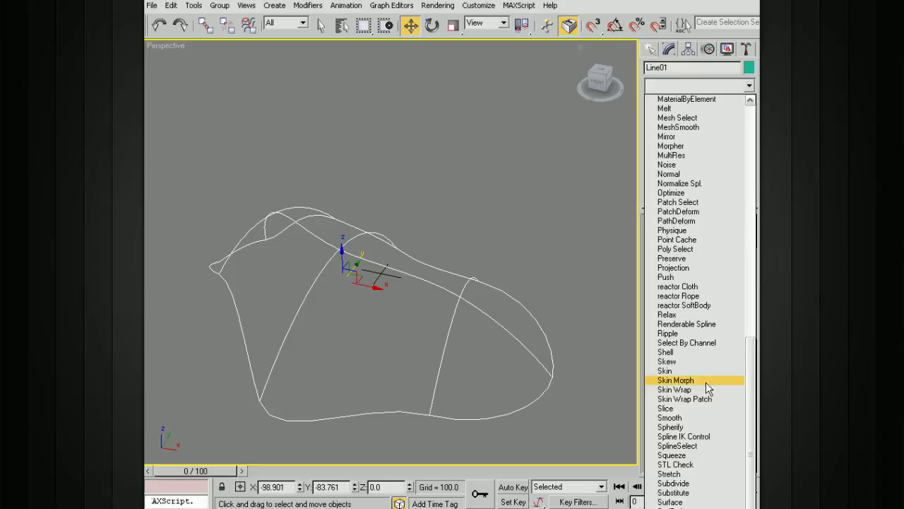
{"action": "left_click", "coordinate": [678, 496]}
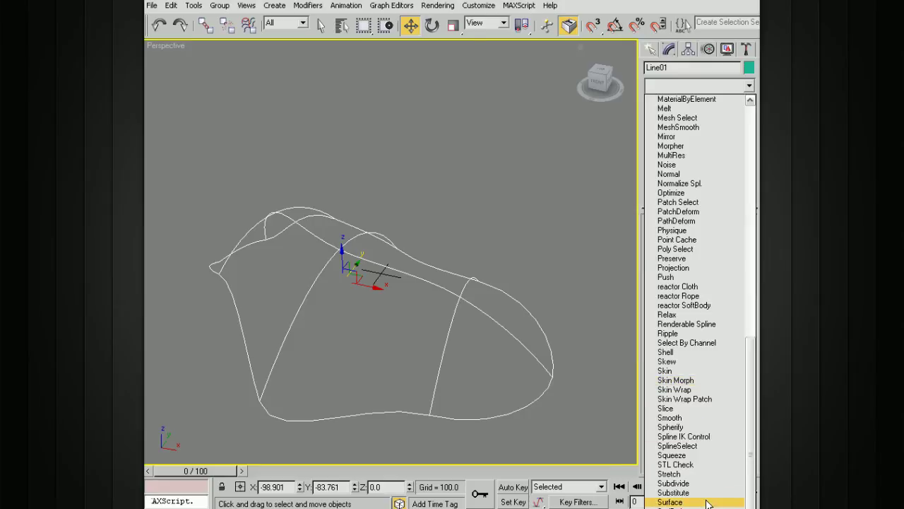
Set the surface's patch topology steps to 6
{"action": "middle_click_drag", "start_coordinate": [553, 348], "coordinate": [485, 327], "text": "alt"}
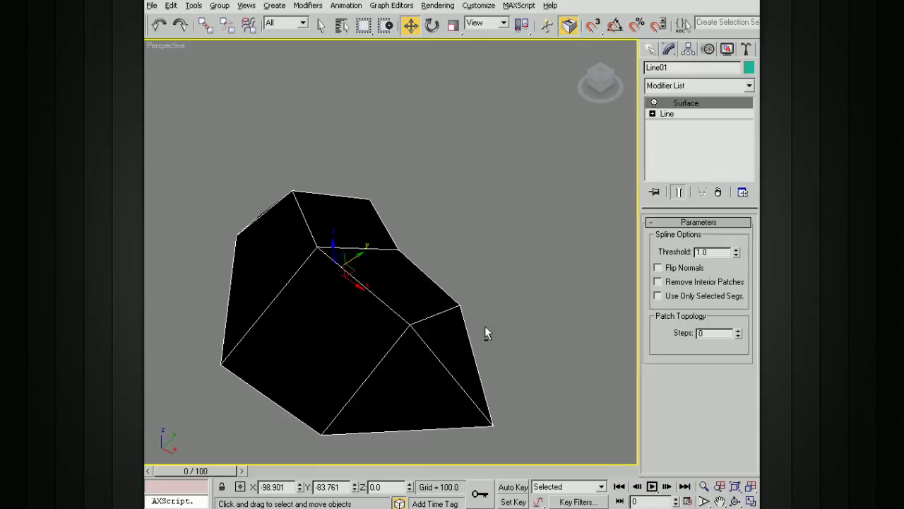
{"action": "left_click", "coordinate": [738, 330]}
{"action": "left_click", "coordinate": [738, 331]}
{"action": "left_click", "coordinate": [738, 331]}
{"action": "left_click", "coordinate": [738, 330]}
{"action": "left_click", "coordinate": [738, 330]}
{"action": "left_click", "coordinate": [738, 331]}
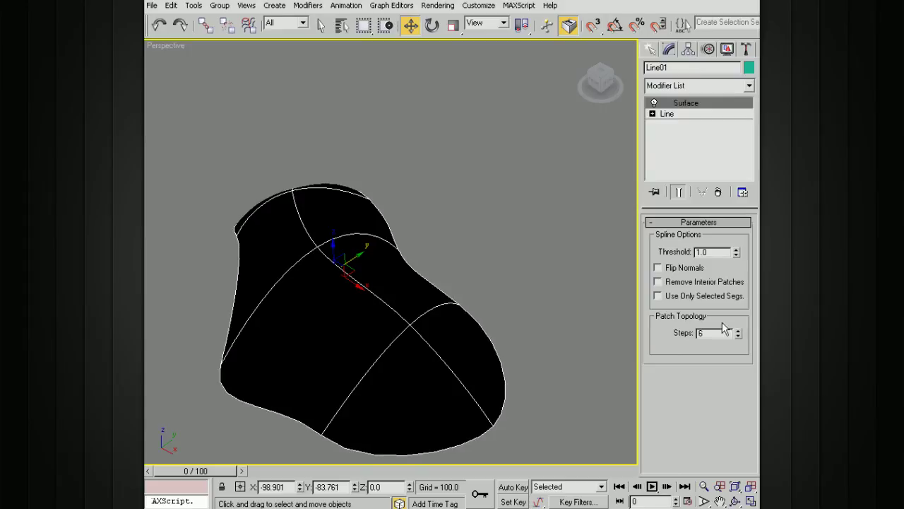
Flip the surface's normals and inspect its shaded shape from several angles
{"action": "left_click", "coordinate": [666, 269]}
{"action": "mouse_move", "coordinate": [498, 296]}
{"action": "middle_mouse_down", "text": "alt"}
{"action": "mouse_move", "coordinate": [597, 257]}
{"action": "mouse_move", "coordinate": [535, 171]}
{"action": "mouse_move", "coordinate": [531, 283]}
{"action": "mouse_move", "coordinate": [444, 302]}
{"action": "mouse_move", "coordinate": [537, 341]}
{"action": "mouse_move", "coordinate": [462, 313]}
{"action": "mouse_move", "coordinate": [446, 330]}
{"action": "mouse_move", "coordinate": [462, 301]}
{"action": "mouse_move", "coordinate": [456, 315]}
{"action": "mouse_move", "coordinate": [462, 254]}
{"action": "mouse_move", "coordinate": [492, 252]}
{"action": "mouse_move", "coordinate": [480, 260]}
{"action": "middle_mouse_up", "text": "alt"}
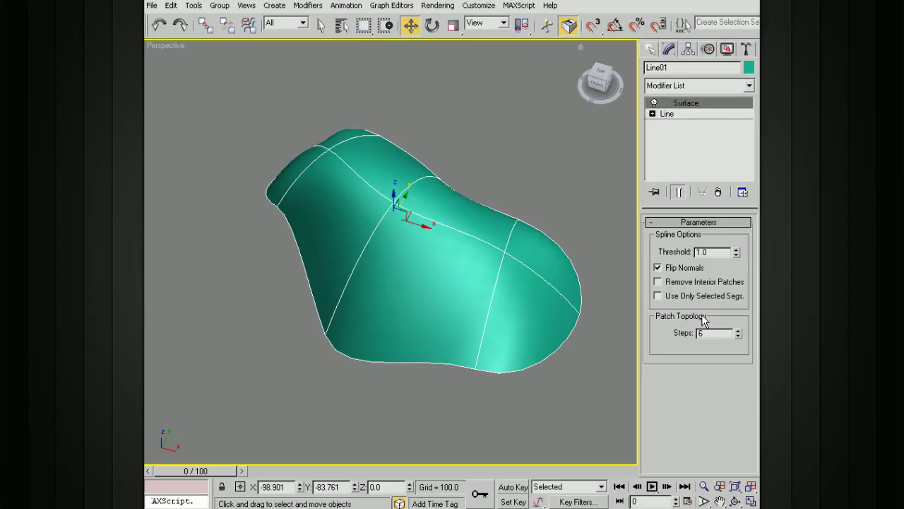
{"action": "middle_click_drag", "start_coordinate": [529, 206], "coordinate": [471, 132], "text": "alt"}
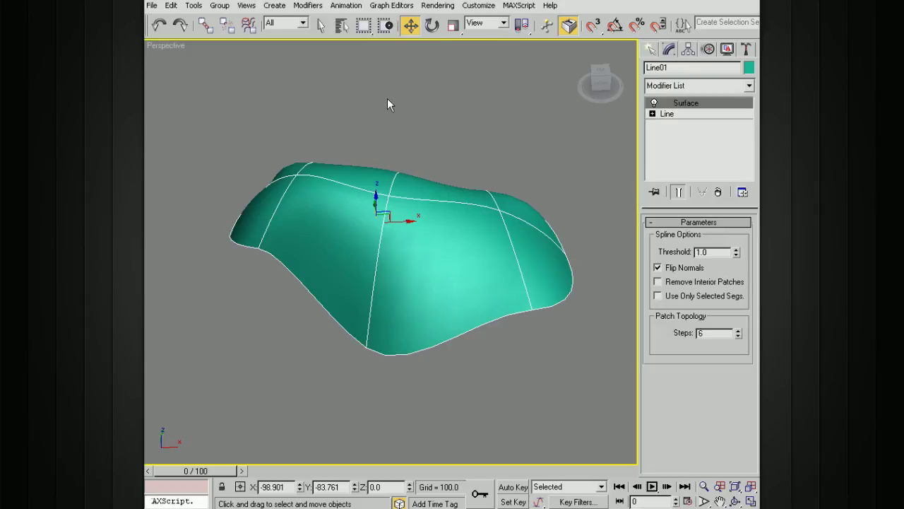
{"action": "middle_click_drag", "start_coordinate": [397, 101], "coordinate": [523, 107], "text": "alt"}
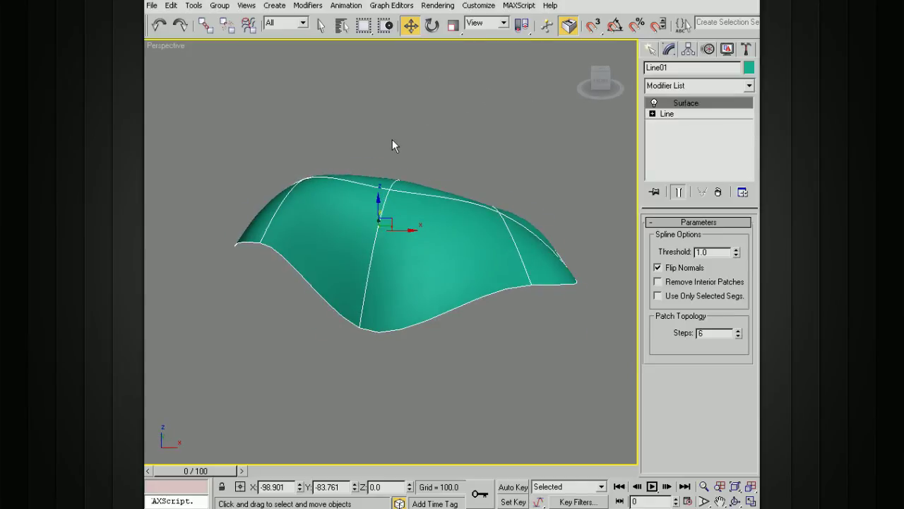
Remove the Surface modifier from the modifier stack and expand the Line's sub-object levels
{"action": "middle_click_drag", "start_coordinate": [393, 143], "coordinate": [434, 140], "text": "alt"}
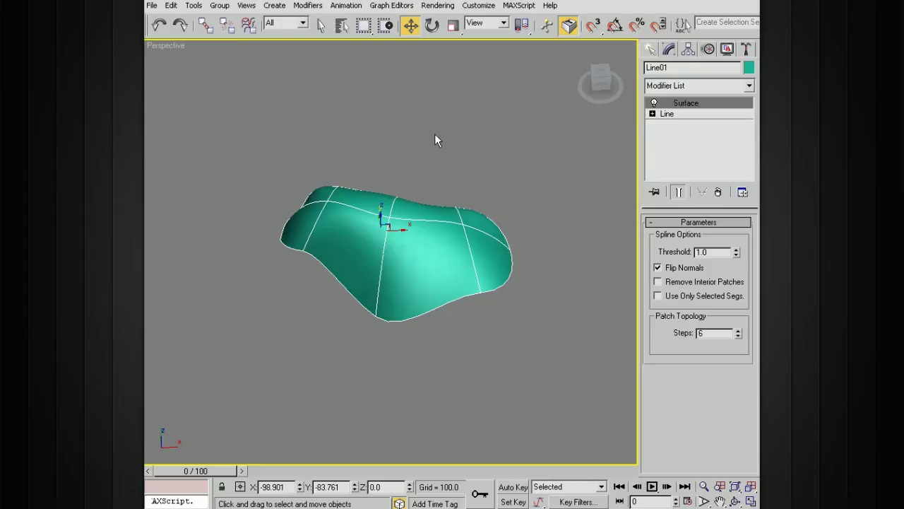
{"action": "middle_click_drag", "start_coordinate": [475, 191], "coordinate": [479, 235], "text": "alt"}
{"action": "left_click", "coordinate": [718, 192]}
{"action": "left_click", "coordinate": [652, 102]}
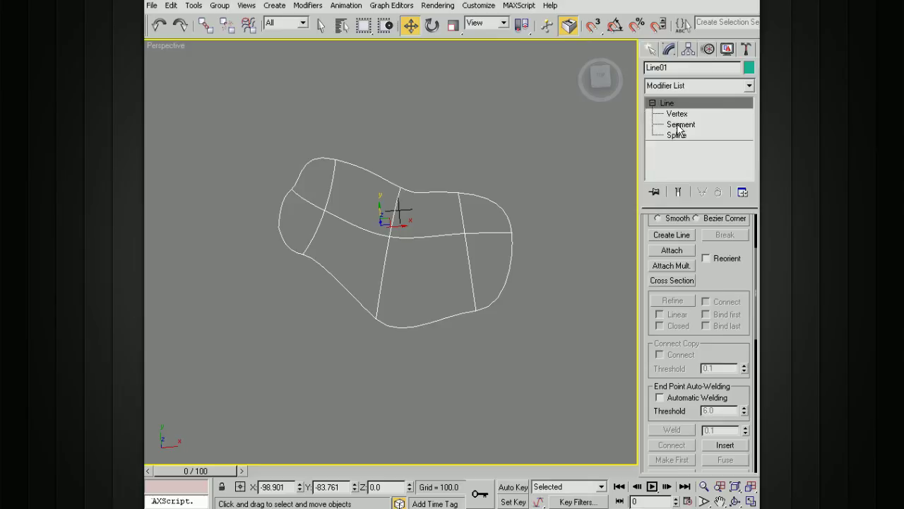
At Segment level, select the lengthwise spline's segment just right of the central cross spline and examine the patch layout around it
{"action": "left_click", "coordinate": [680, 124]}
{"action": "left_click", "coordinate": [439, 235]}
{"action": "mouse_move", "coordinate": [445, 259]}
{"action": "middle_mouse_down", "text": "alt"}
{"action": "mouse_move", "coordinate": [419, 269]}
{"action": "mouse_move", "coordinate": [428, 257]}
{"action": "middle_mouse_up", "text": "alt"}
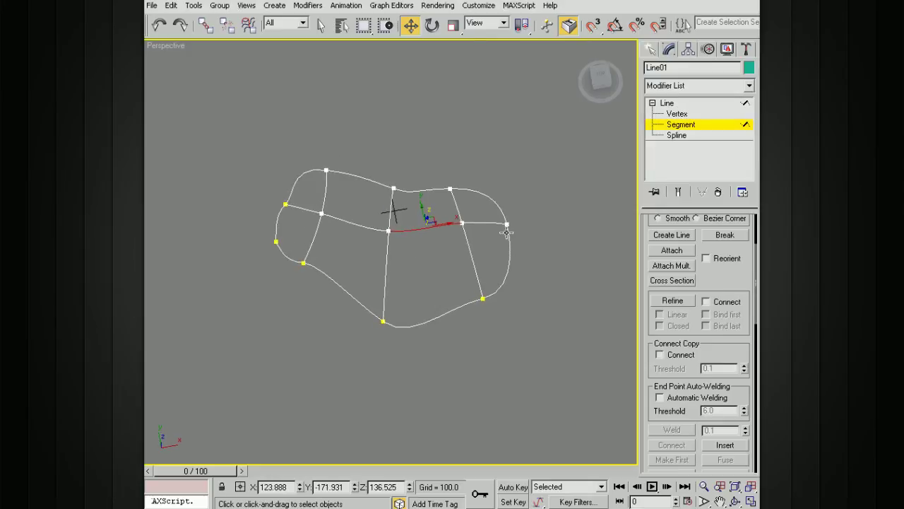
{"action": "middle_click_drag", "start_coordinate": [424, 233], "coordinate": [437, 249], "text": "alt"}
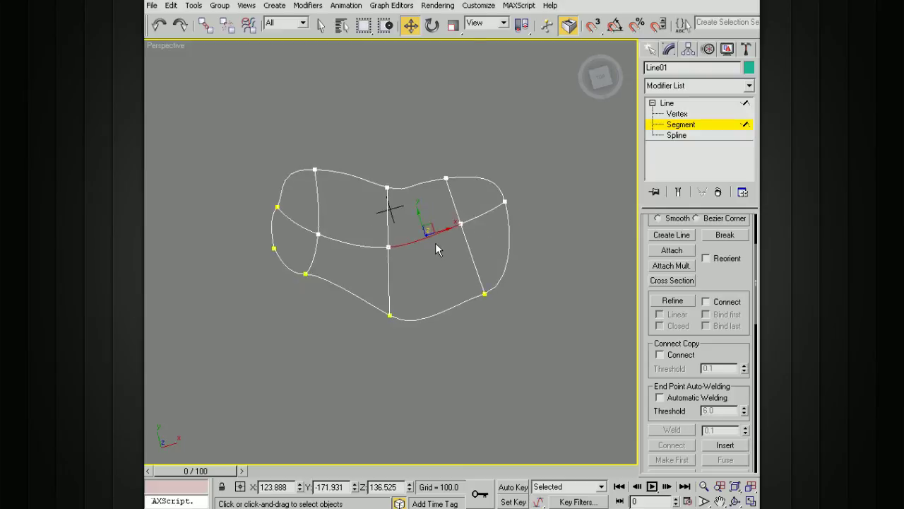
{"action": "scroll", "coordinate": [435, 242], "scroll_direction": "up", "scroll_amount": 3}
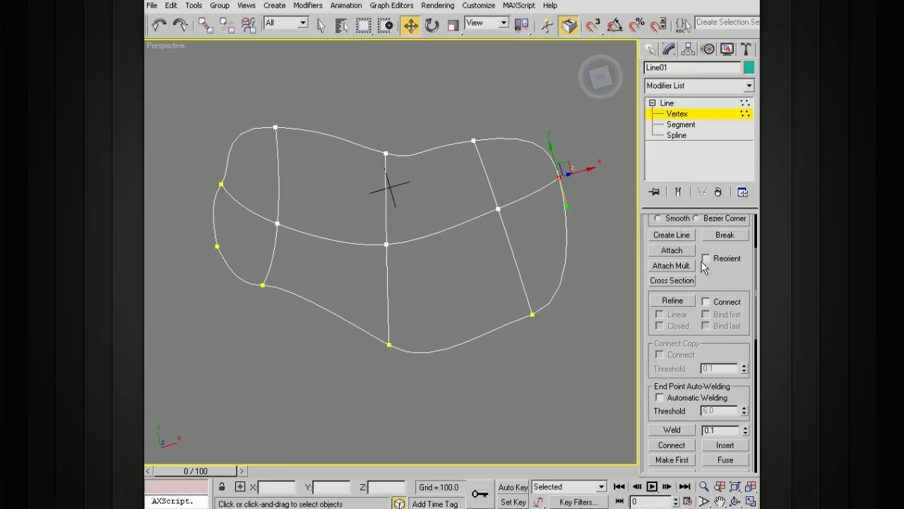
At Vertex level, use Refine with Connect to add a curved spline from the upper outline through the central cross spline and back to the outline
{"action": "left_click", "coordinate": [681, 303]}
{"action": "left_click", "coordinate": [680, 301]}
{"action": "left_click", "coordinate": [707, 302]}
{"action": "left_click", "coordinate": [673, 300]}
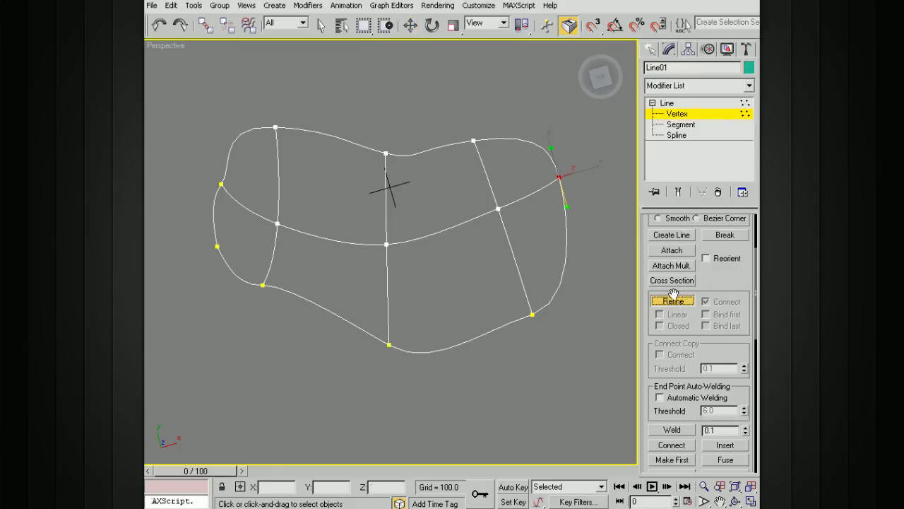
{"action": "left_click", "coordinate": [333, 135]}
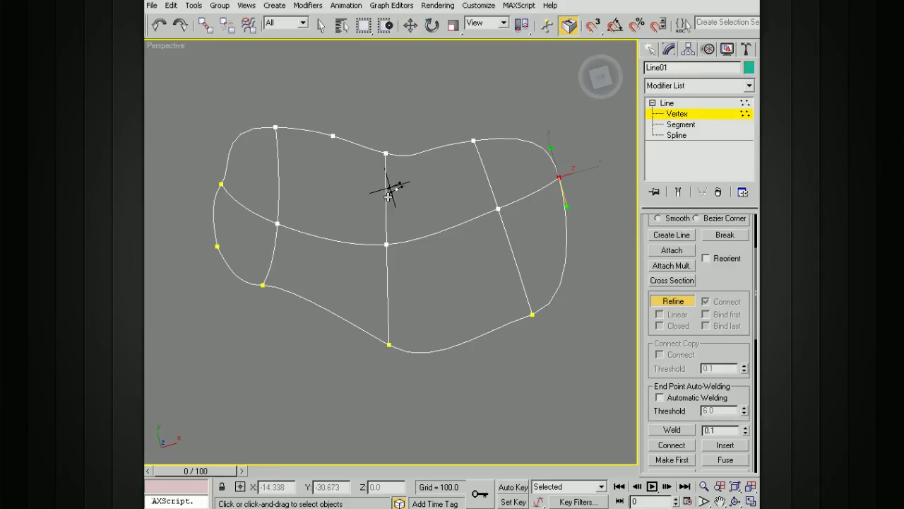
{"action": "left_click", "coordinate": [441, 147]}
{"action": "right_click", "coordinate": [441, 147]}
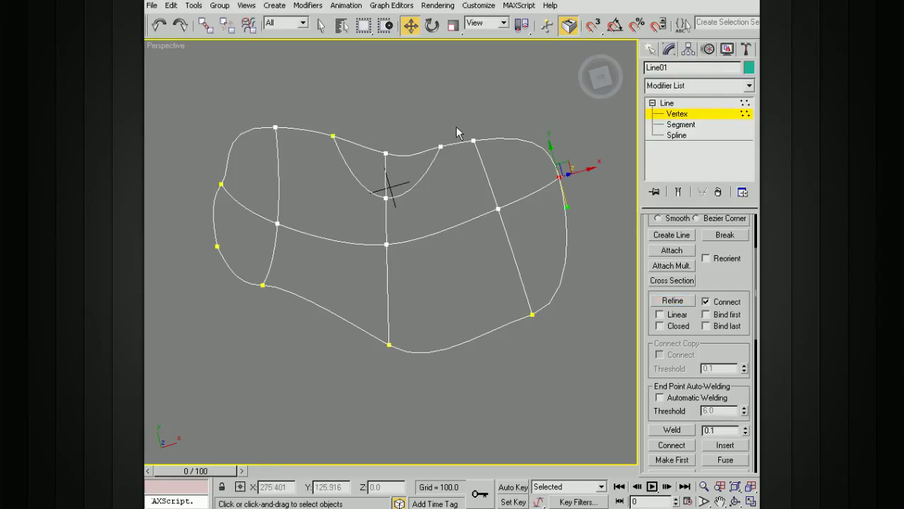
Examine the cage around the newly connected curve from several angles and leave the Line's vertex level
{"action": "middle_click_drag", "start_coordinate": [468, 155], "coordinate": [555, 87], "text": "alt"}
{"action": "middle_click_drag", "start_coordinate": [412, 190], "coordinate": [344, 184], "text": "alt"}
{"action": "middle_click_drag", "start_coordinate": [462, 225], "coordinate": [374, 173], "text": "alt"}
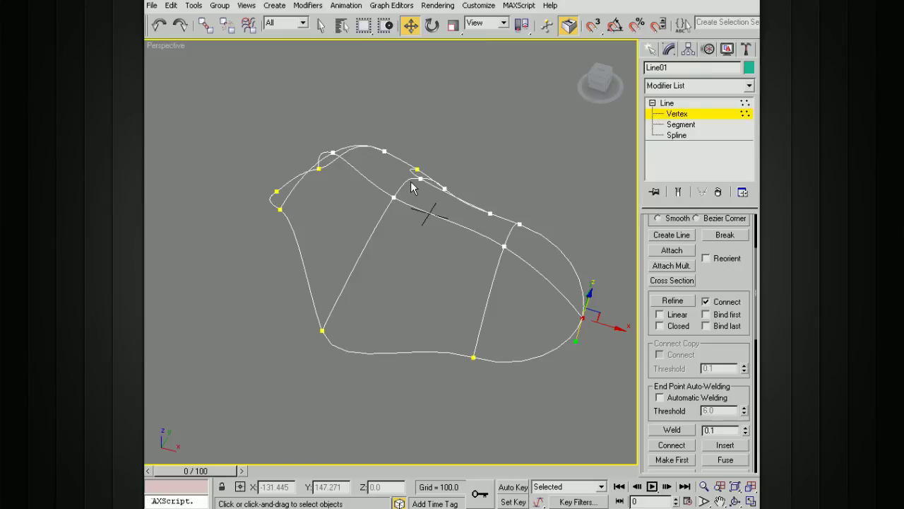
{"action": "middle_click_drag", "start_coordinate": [454, 196], "coordinate": [508, 209], "text": "alt"}
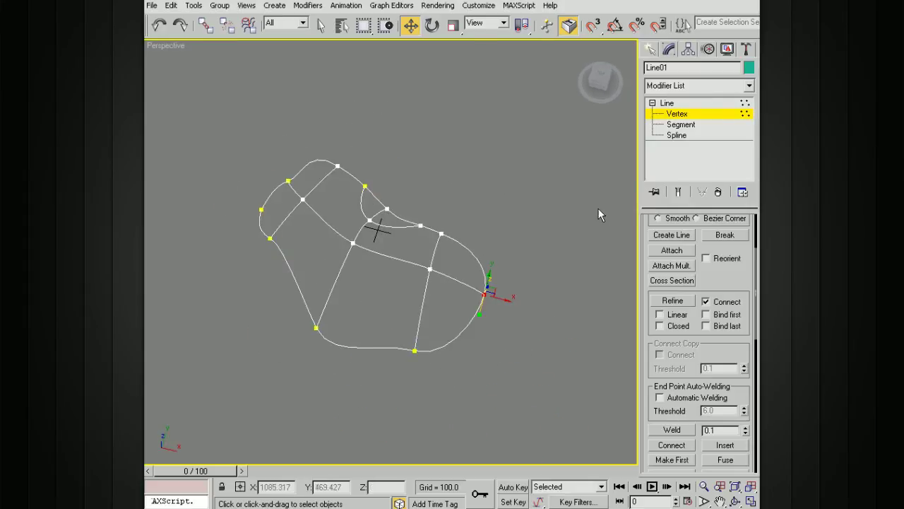
{"action": "left_click", "coordinate": [717, 103]}
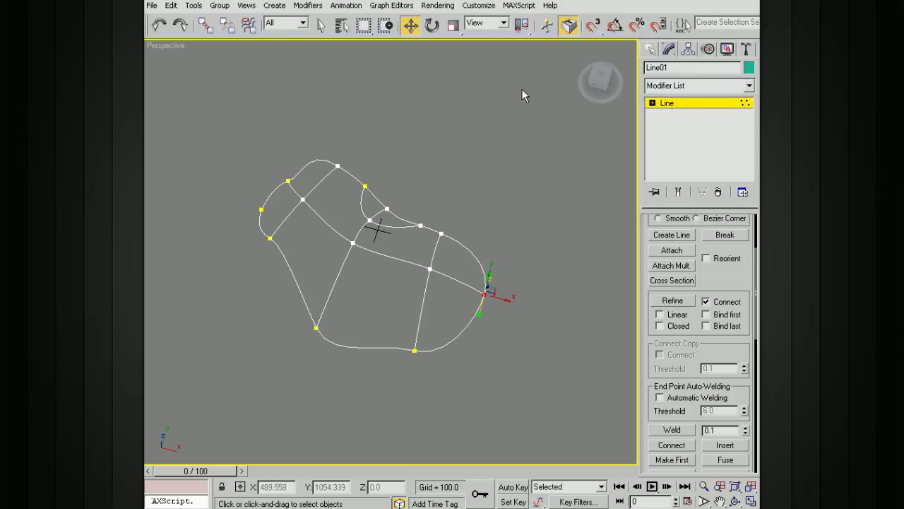
{"action": "middle_click_drag", "start_coordinate": [451, 207], "coordinate": [439, 179], "text": "alt"}
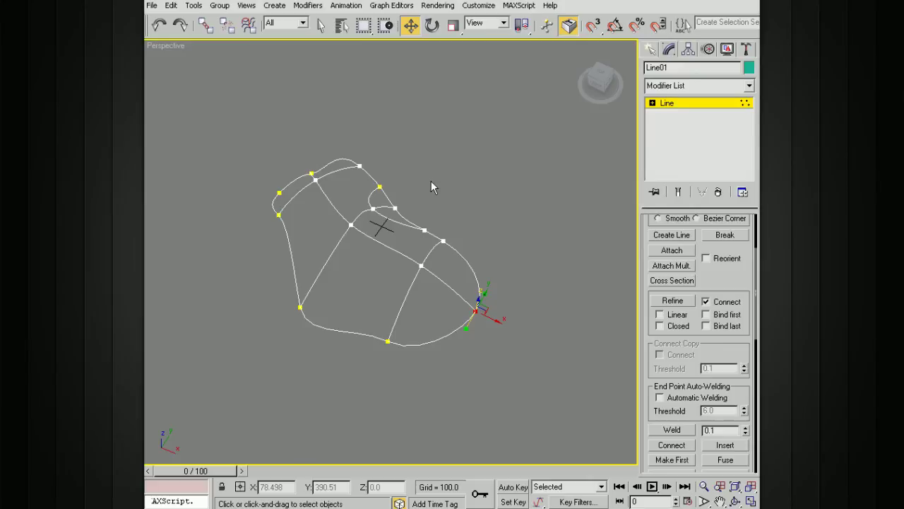
{"action": "middle_click_drag", "start_coordinate": [429, 195], "coordinate": [474, 245], "text": "alt"}
{"action": "middle_click_drag", "start_coordinate": [523, 211], "coordinate": [578, 160], "text": "alt"}
{"action": "left_click", "coordinate": [704, 102]}
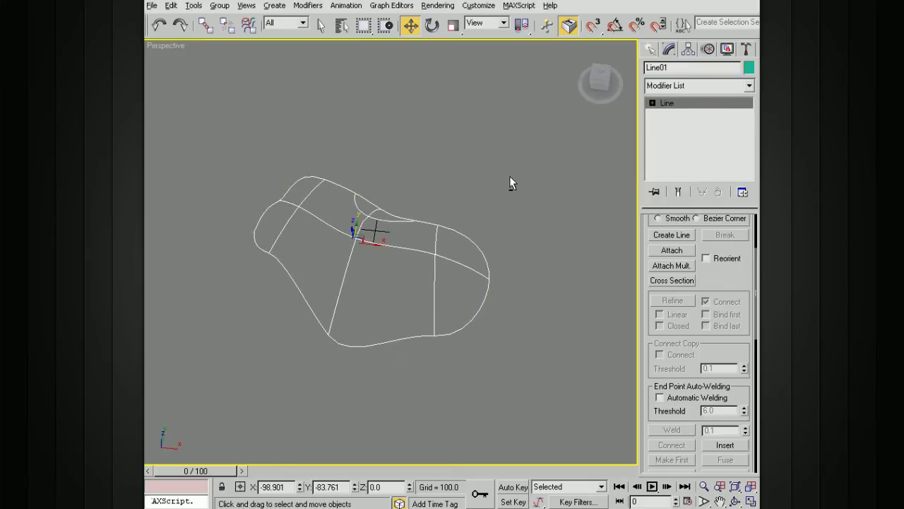
{"action": "middle_click_drag", "start_coordinate": [510, 180], "coordinate": [470, 198], "text": "alt"}
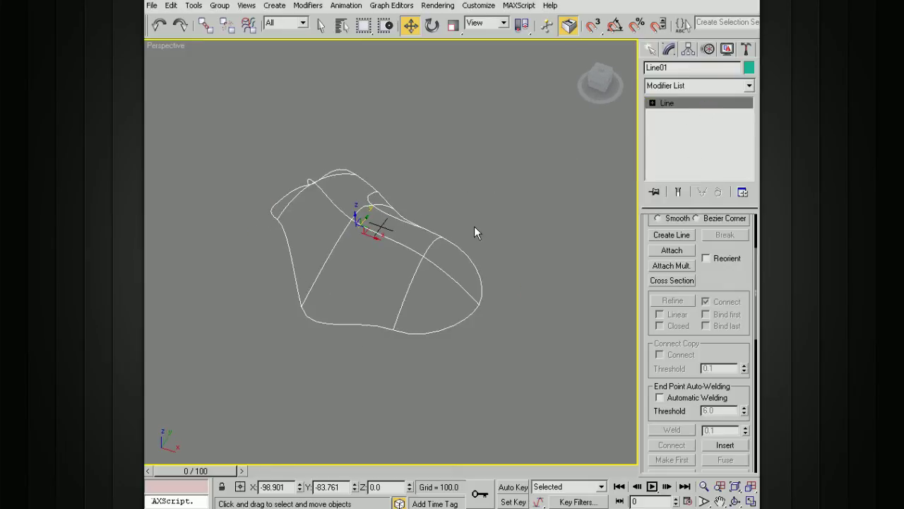